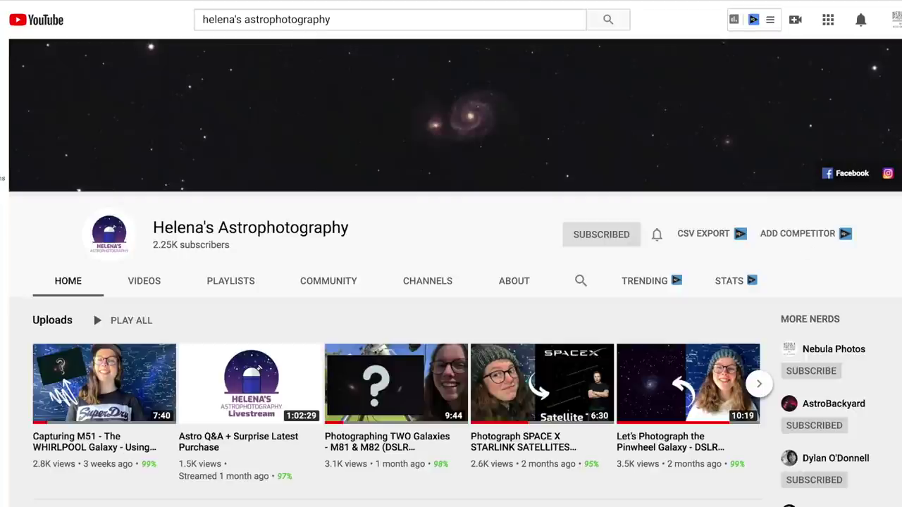
# Open the channel's bell menu showing the All / Personalized / None notification choices.
pyautogui.click(657, 236)
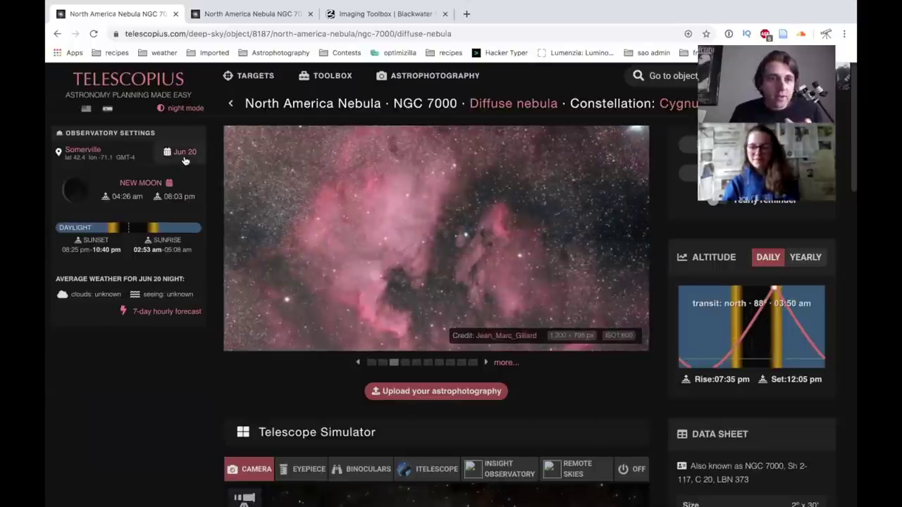
pyautogui.click(184, 155)
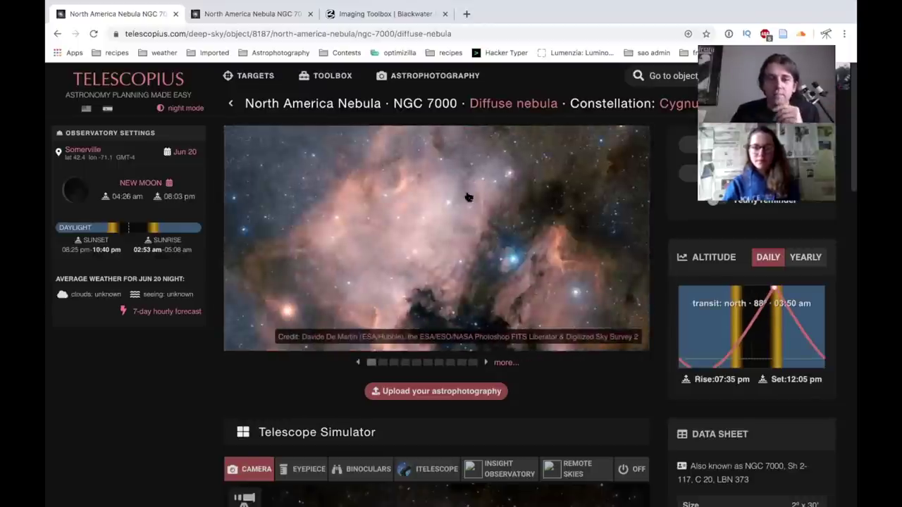
# Compare the Scotland and Somerville North America Nebula pages, then bring Stellarium to the front.
pyautogui.click(264, 16)
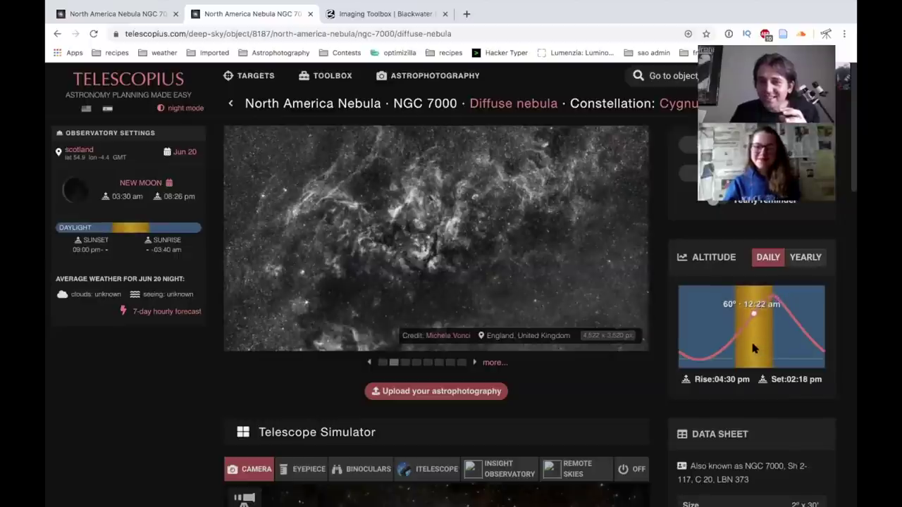
pyautogui.click(121, 14)
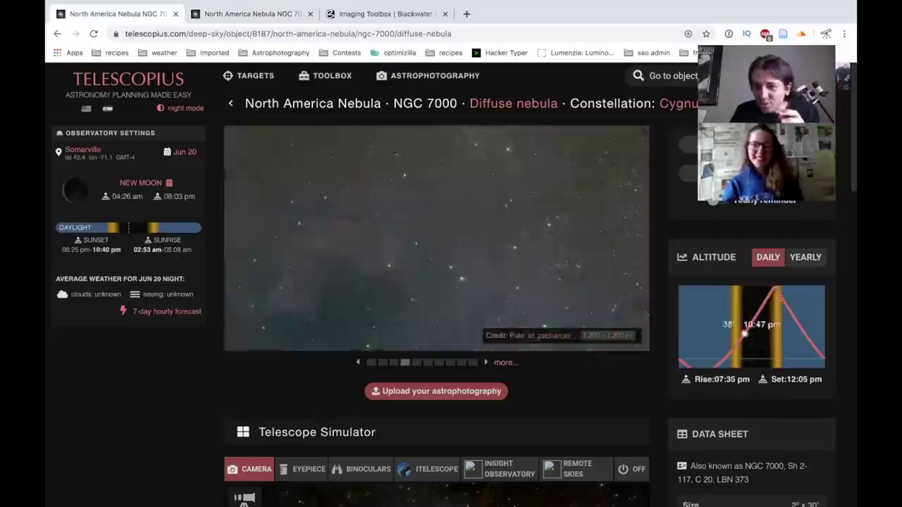
pyautogui.click(248, 10)
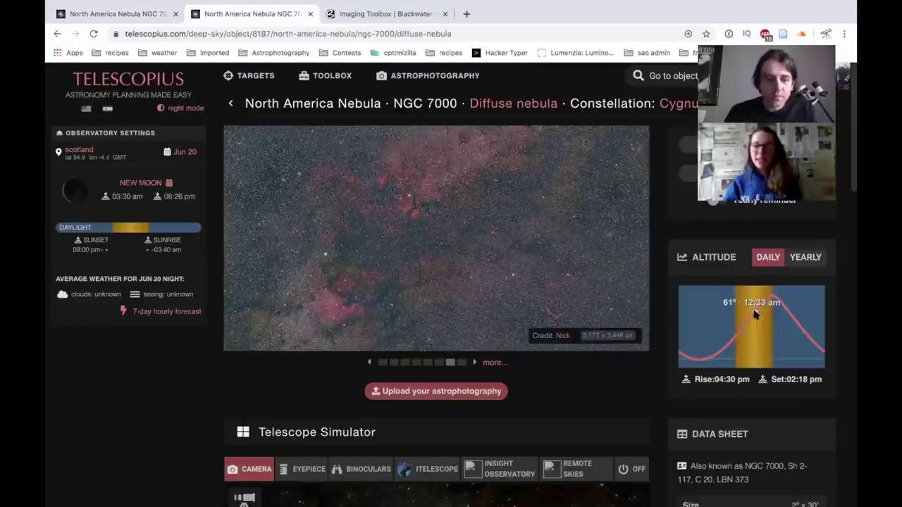
pyautogui.press('super+Tab')
pyautogui.press('super+Tab')
pyautogui.press('super+Tab')
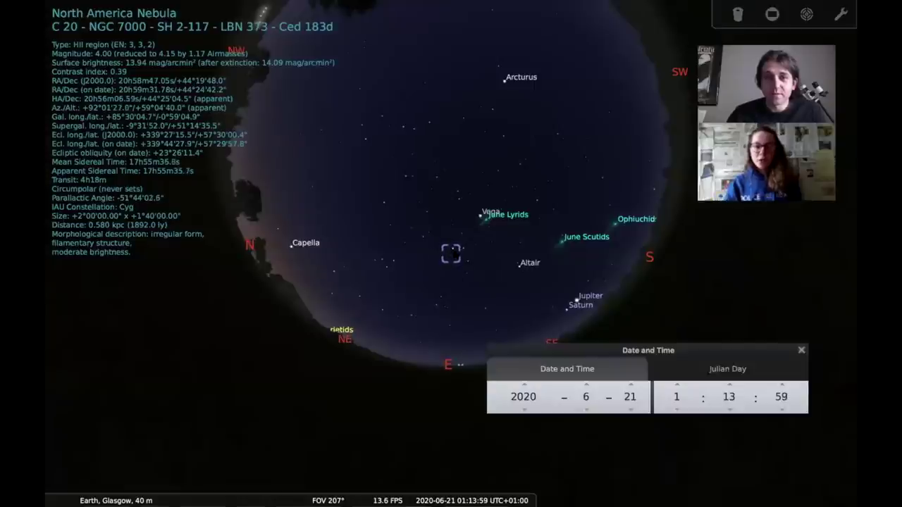
# Set the Stellarium date to 20 June 2020.
pyautogui.click(631, 386)
pyautogui.click(631, 409)
pyautogui.click(630, 409)
pyautogui.click(631, 409)
pyautogui.click(631, 409)
pyautogui.click(631, 410)
pyautogui.click(630, 409)
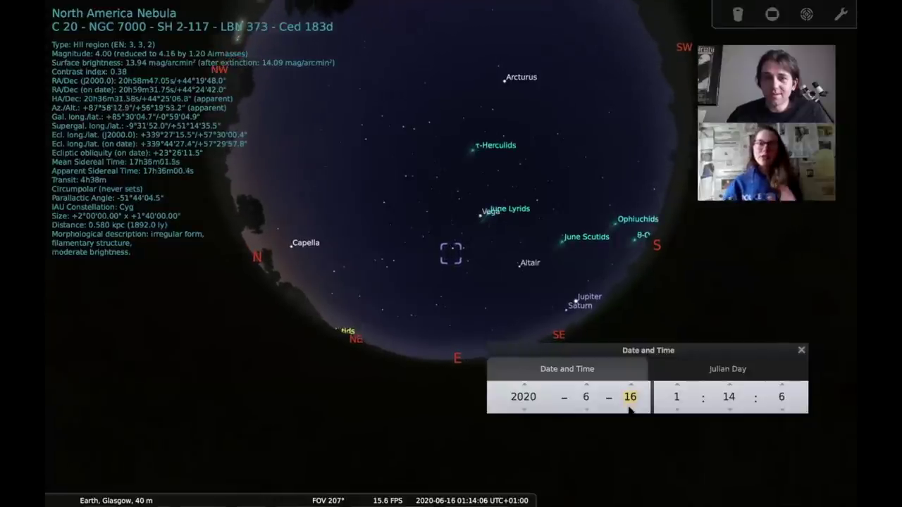
pyautogui.click(631, 409)
pyautogui.click(631, 385)
pyautogui.click(631, 385)
pyautogui.click(630, 385)
pyautogui.click(630, 386)
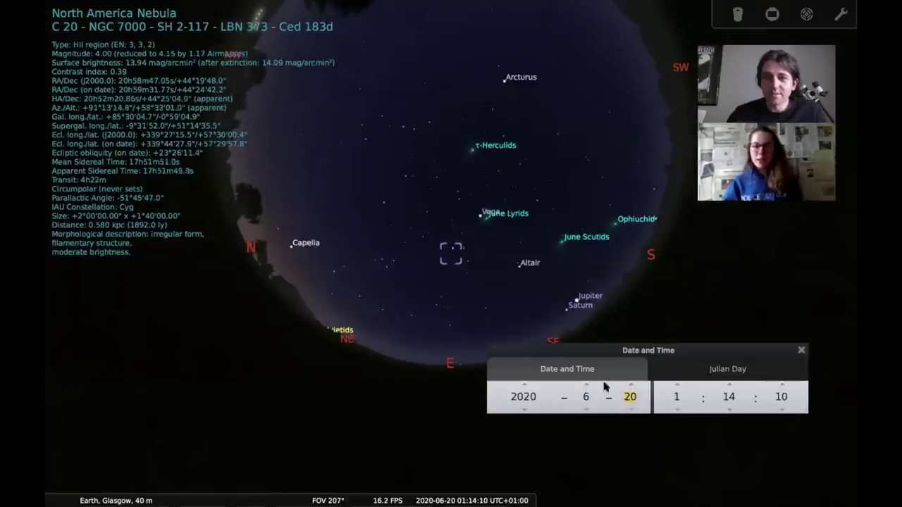
# Set the hour to 2 a.m.
pyautogui.click(677, 409)
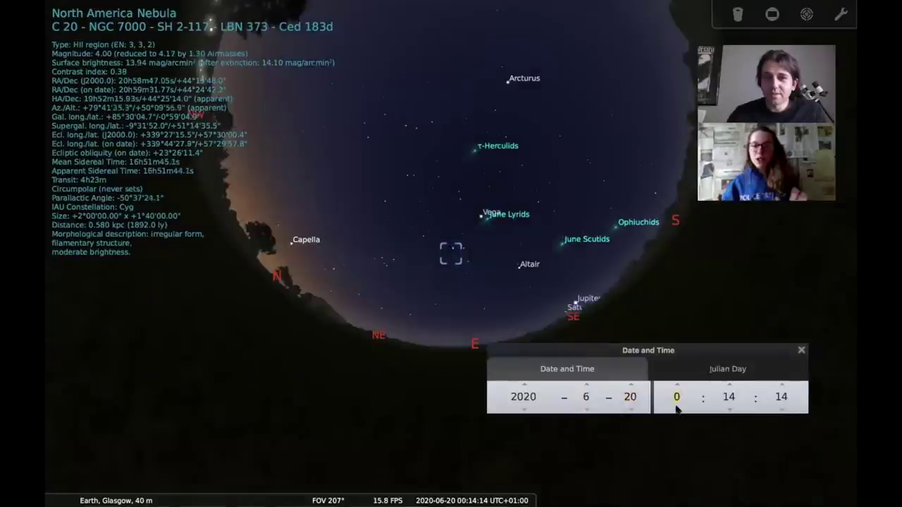
pyautogui.click(676, 384)
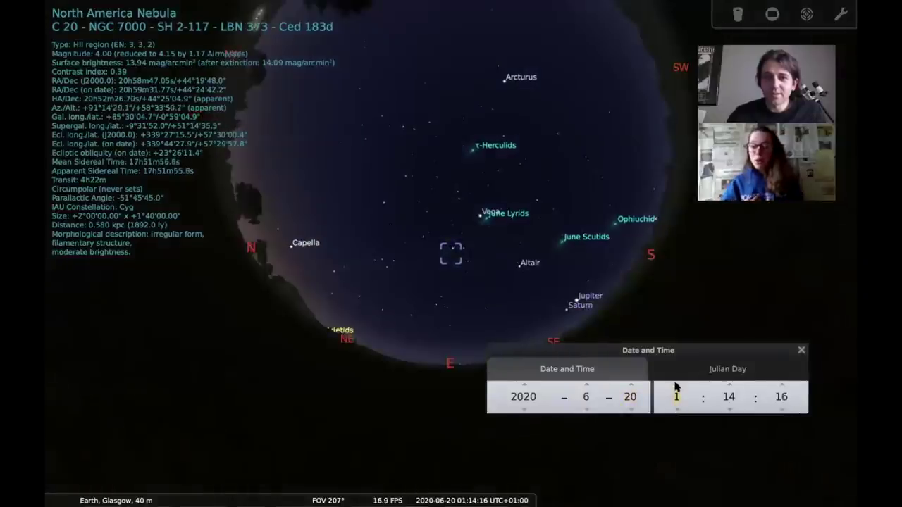
pyautogui.click(676, 384)
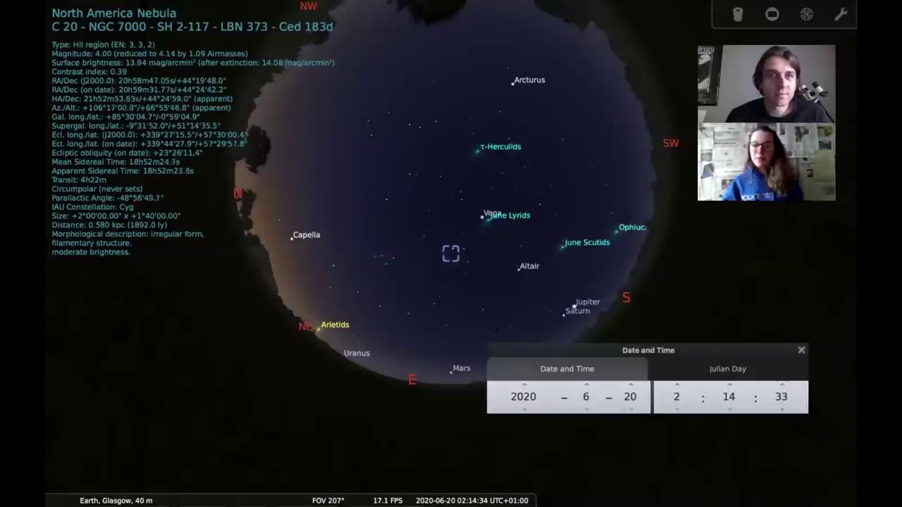
pyautogui.moveTo(143, 5)
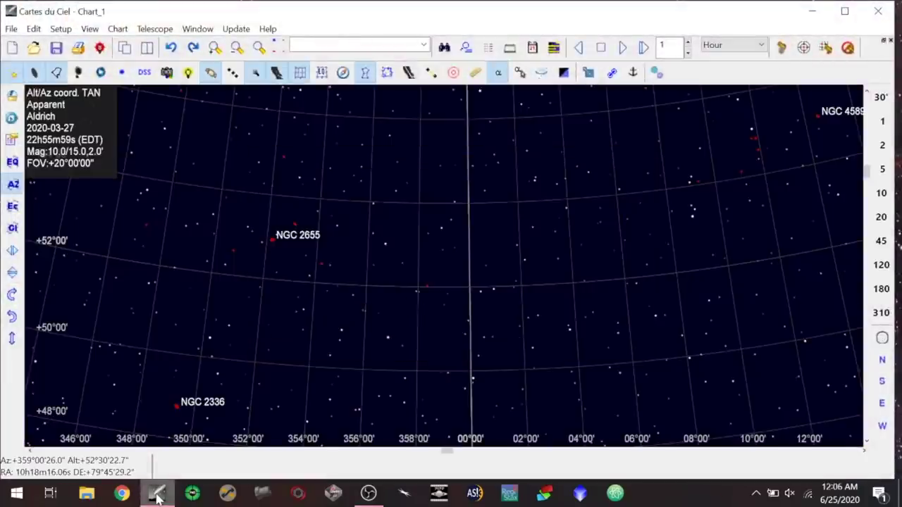
# In EQMOD ASCOM Setup, select 61 Clarendon as the observing site and confirm with OK.
pyautogui.click(59, 30)
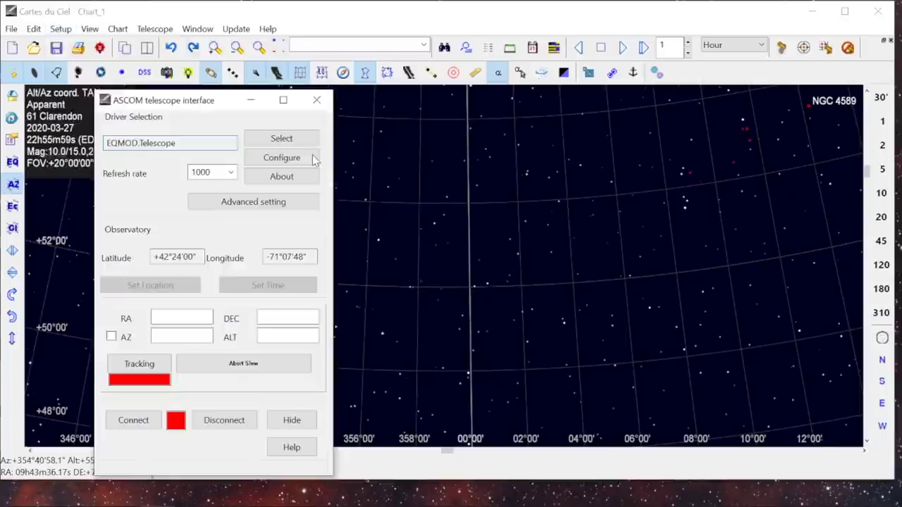
pyautogui.click(306, 154)
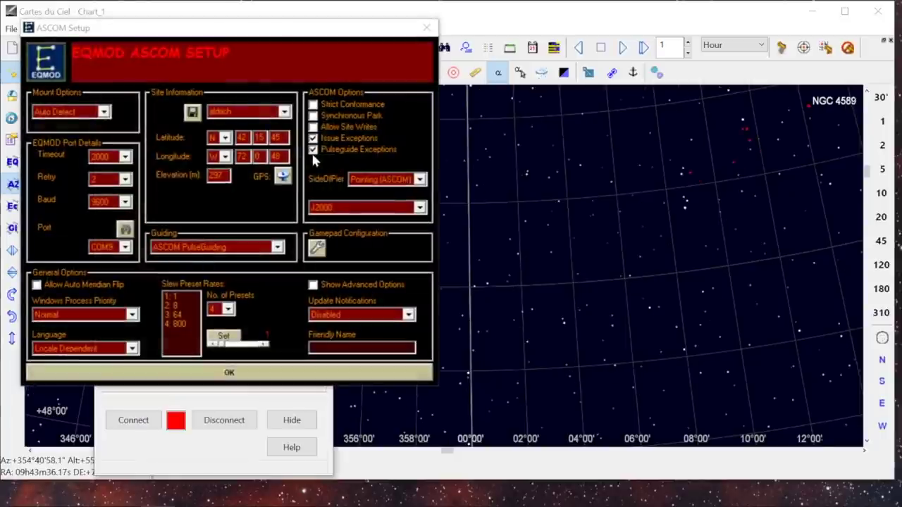
pyautogui.click(284, 112)
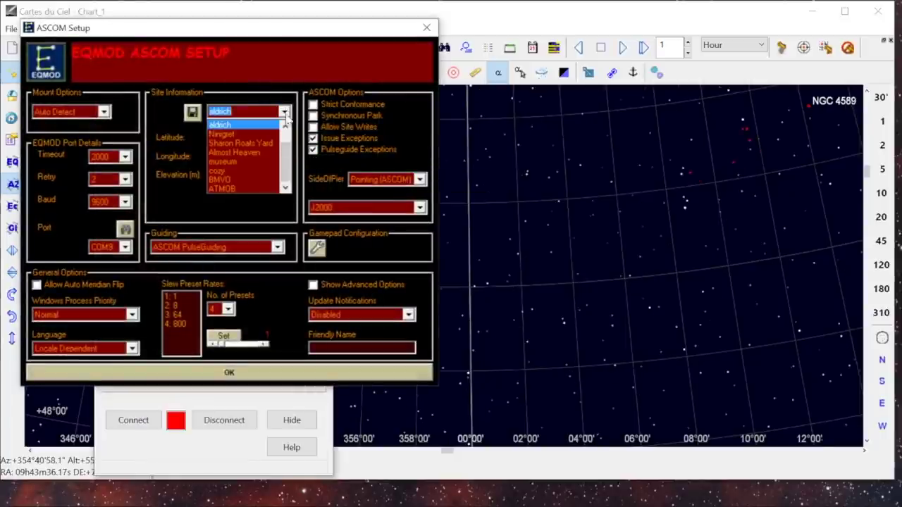
pyautogui.scroll(1, 285, 134)
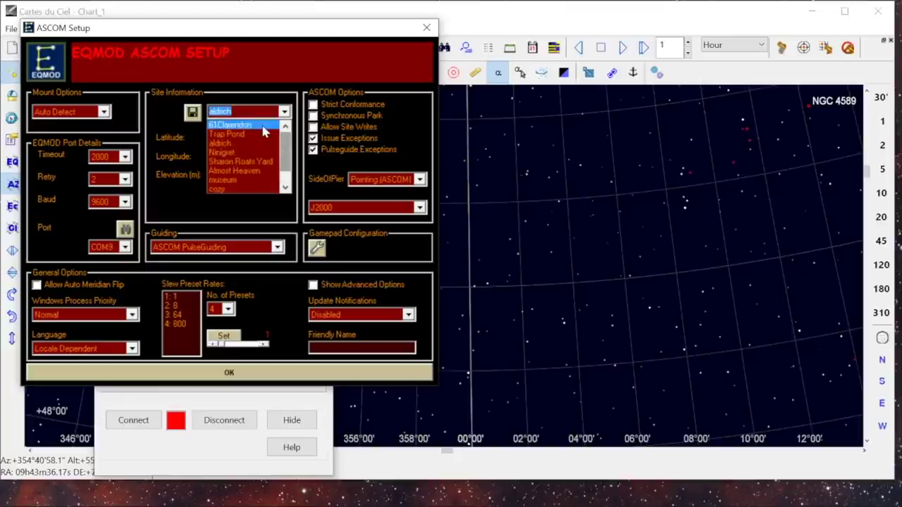
pyautogui.click(262, 127)
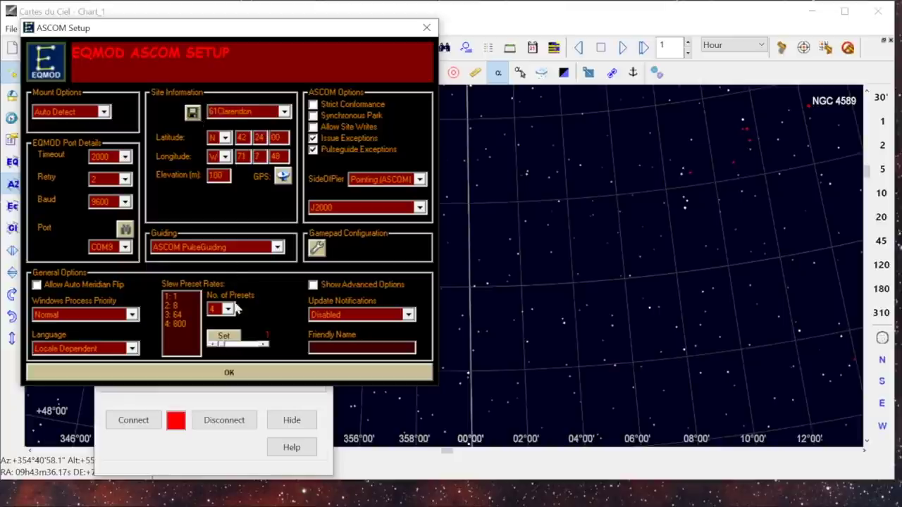
pyautogui.click(229, 373)
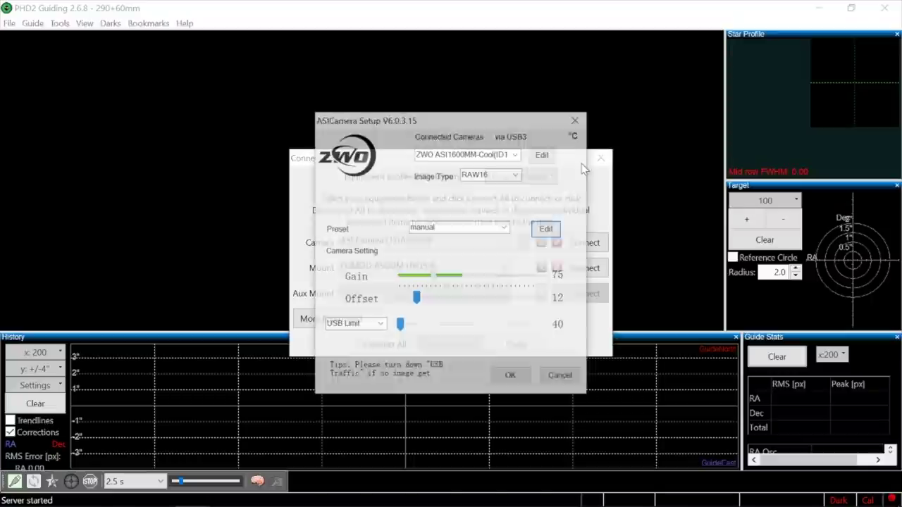
# Choose ASI290MM Mini from PHD2's Connected Cameras dropdown.
pyautogui.click(515, 154)
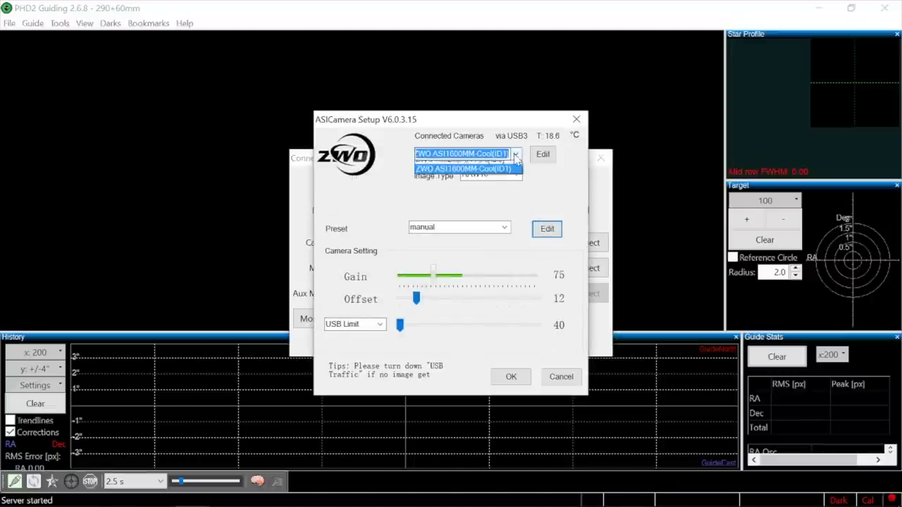
pyautogui.click(465, 166)
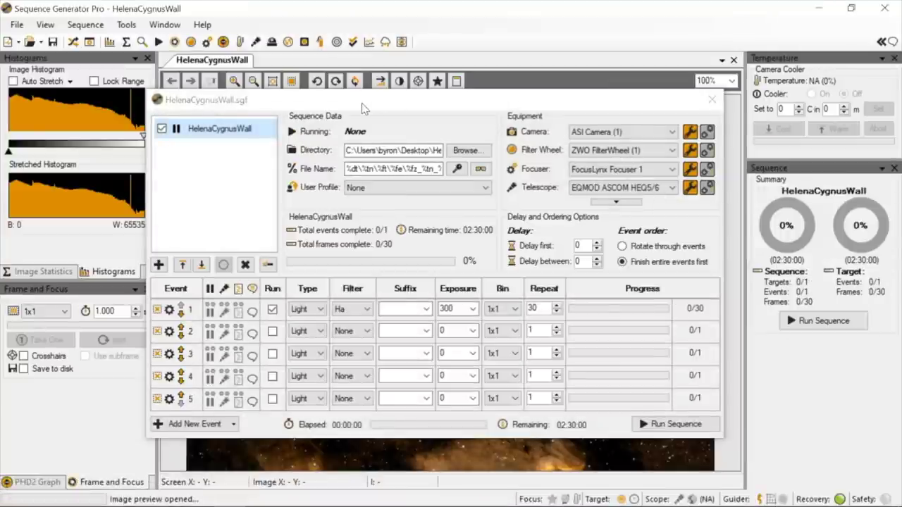
# Open the Equipment Profile Manager and load the asi1600 -15C svq86 profile.
pyautogui.moveTo(362, 104)
pyautogui.mouseDown()
pyautogui.moveTo(901, 164)
pyautogui.moveTo(672, 100)
pyautogui.moveTo(354, 113)
pyautogui.mouseUp()
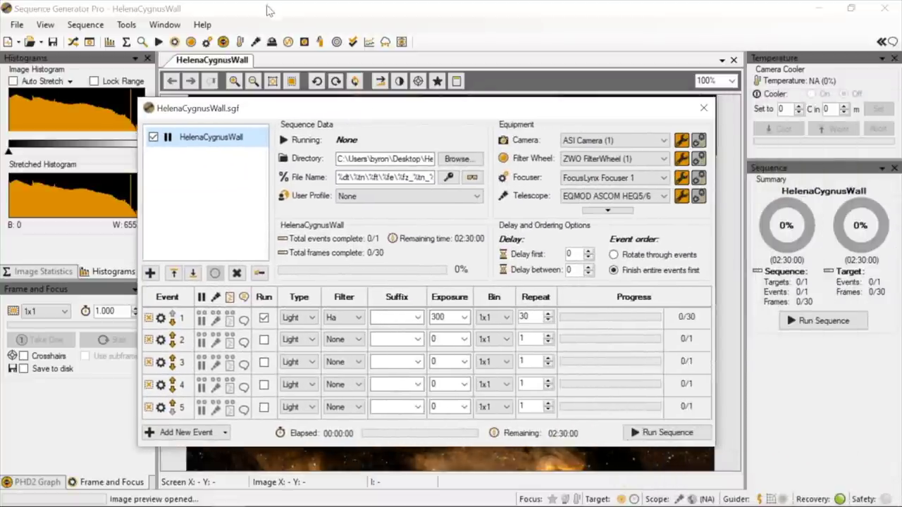
pyautogui.click(126, 24)
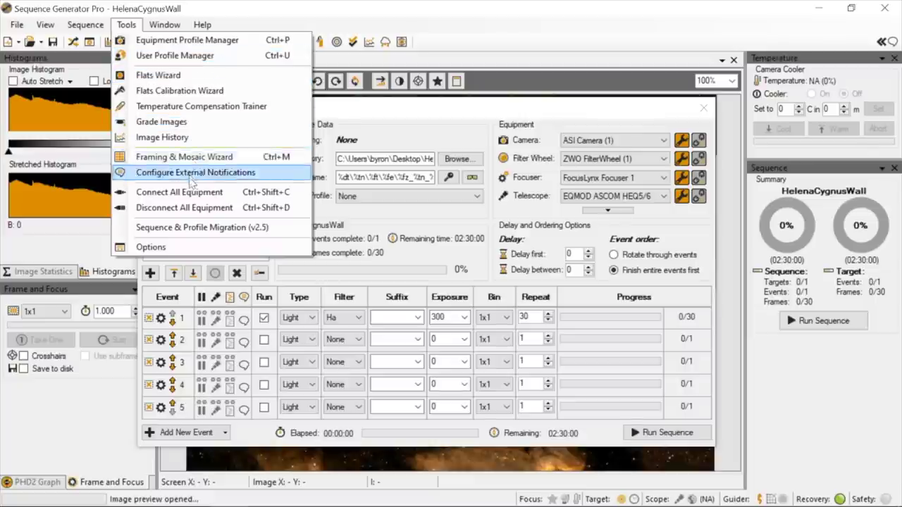
pyautogui.click(127, 25)
pyautogui.click(127, 25)
pyautogui.click(138, 40)
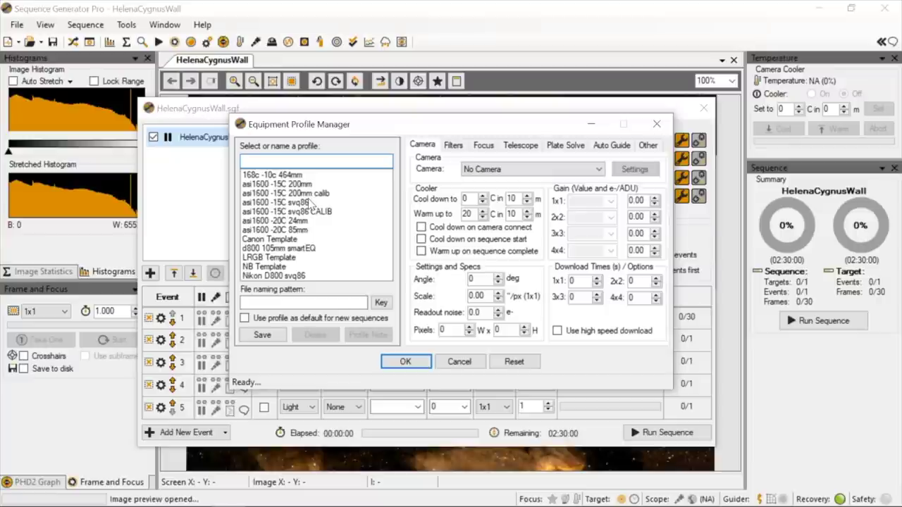
pyautogui.click(308, 203)
# Select ZWO ASI1600MM-Cool as the profile's camera in its settings.
pyautogui.click(634, 170)
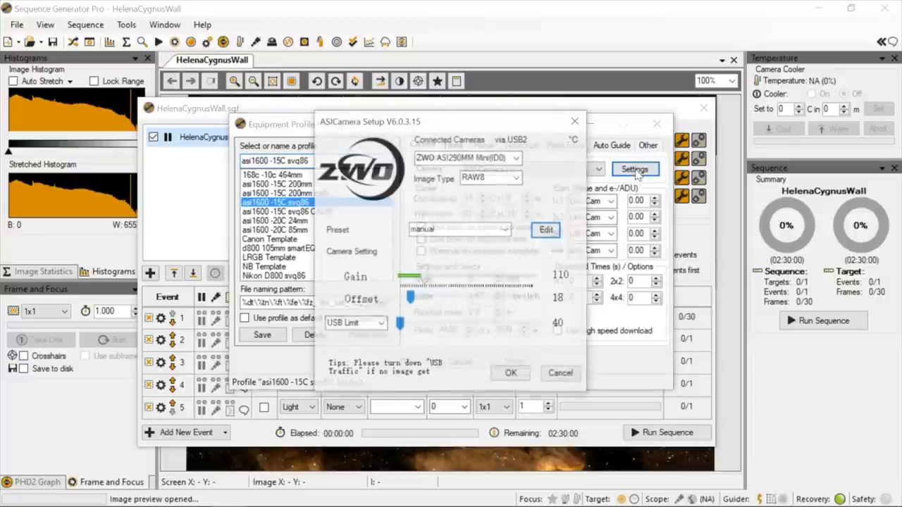
pyautogui.click(519, 159)
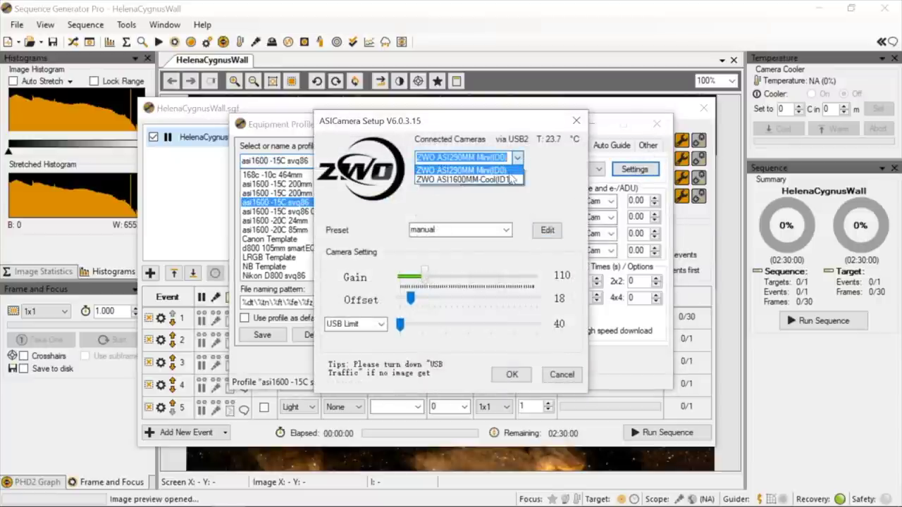
pyautogui.click(512, 179)
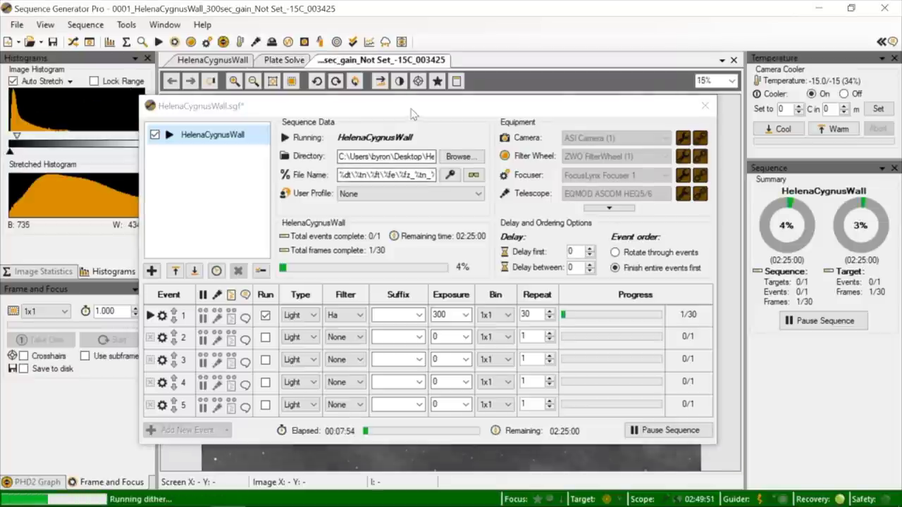
# Drag the HelenaCygnusWall.sgf window down to reveal the first 300 s Ha frame.
pyautogui.moveTo(411, 116); pyautogui.dragTo(416, 494)
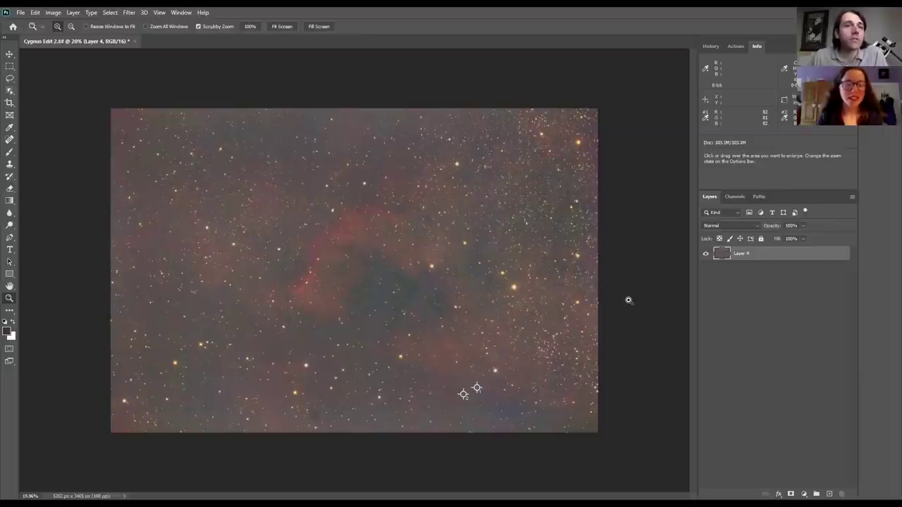
# Place the Starless file as an embedded layer and commit its transform.
pyautogui.click(20, 12)
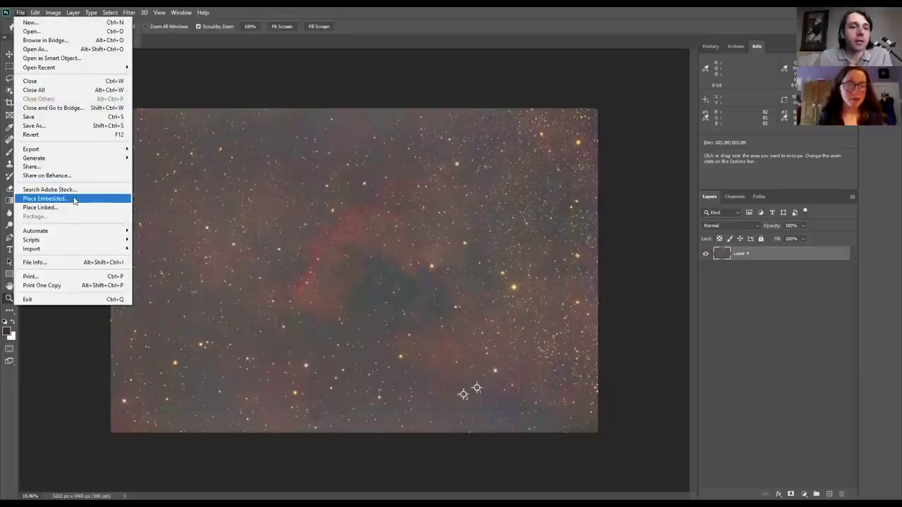
pyautogui.click(74, 200)
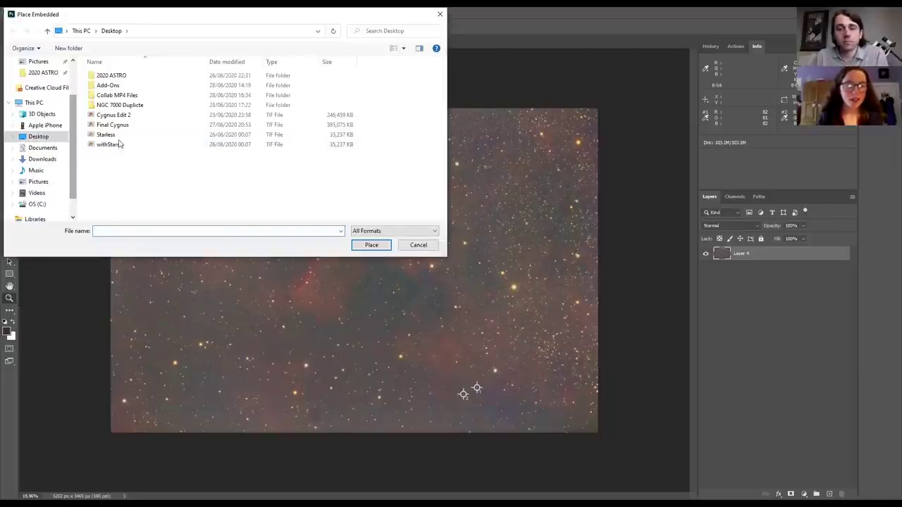
pyautogui.click(113, 135)
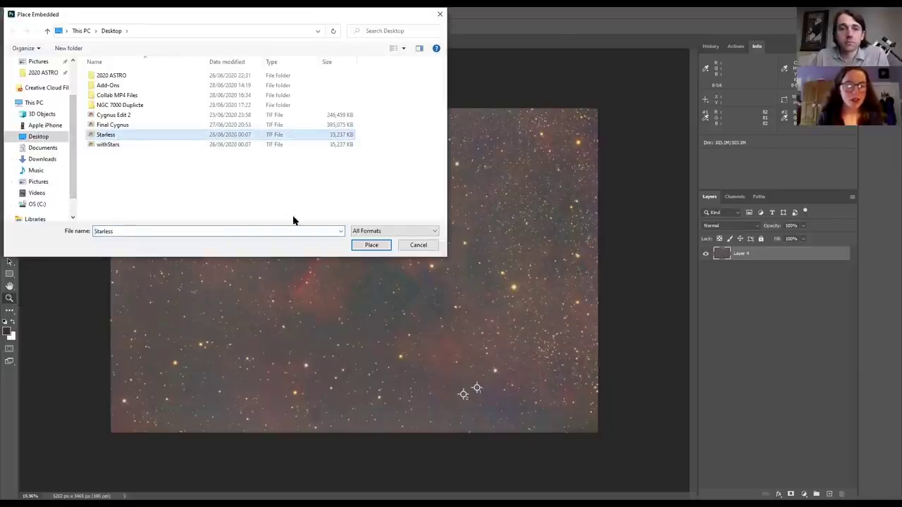
pyautogui.click(370, 246)
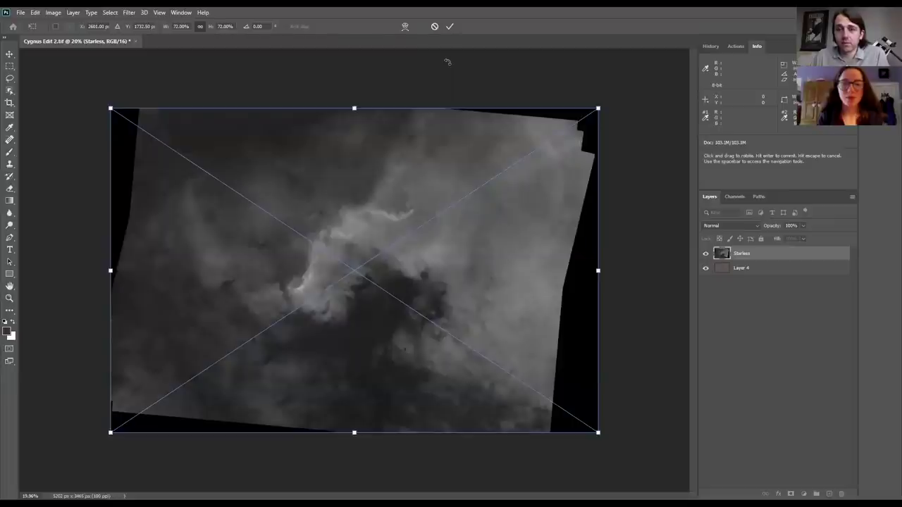
pyautogui.click(450, 26)
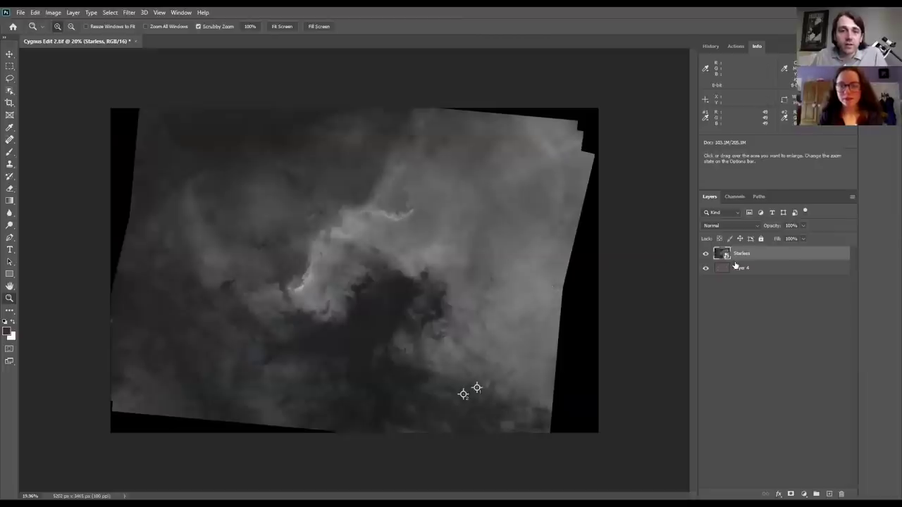
# Toggle the Starless layer's visibility several times to compare, leaving it visible.
pyautogui.click(705, 255)
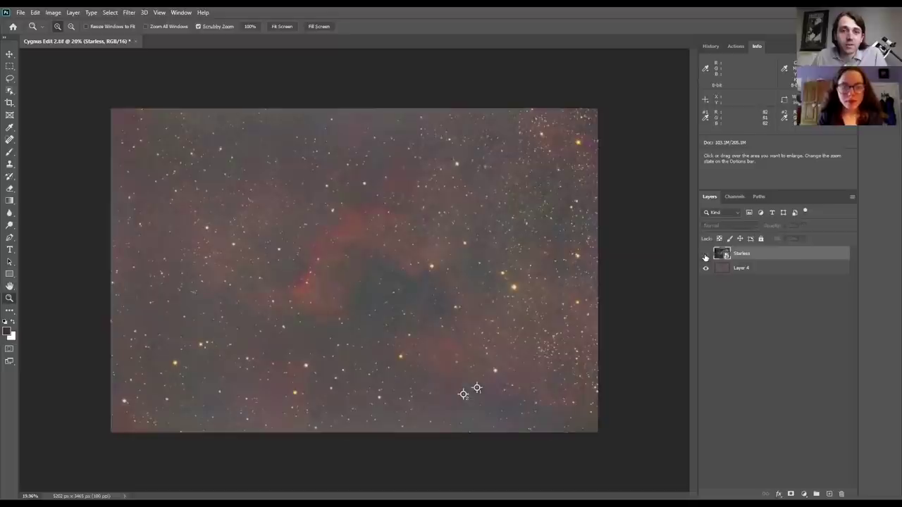
pyautogui.click(705, 254)
pyautogui.click(705, 255)
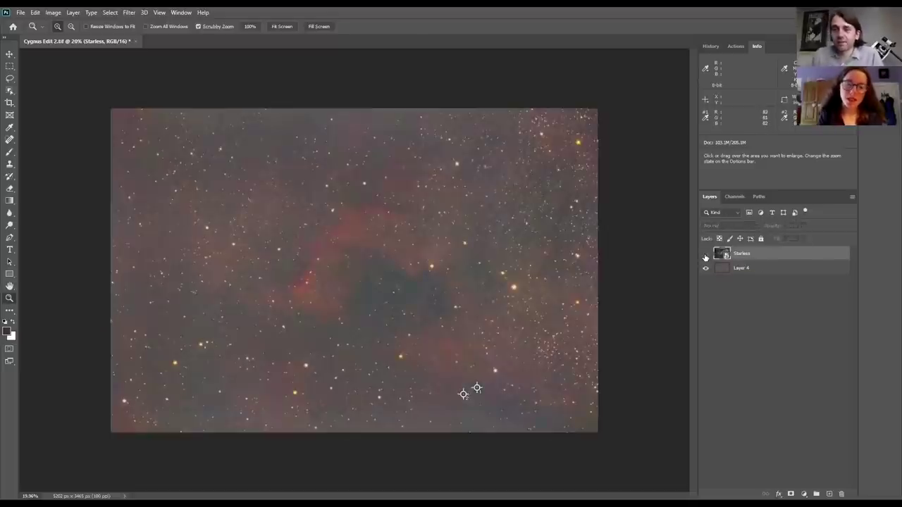
pyautogui.click(705, 255)
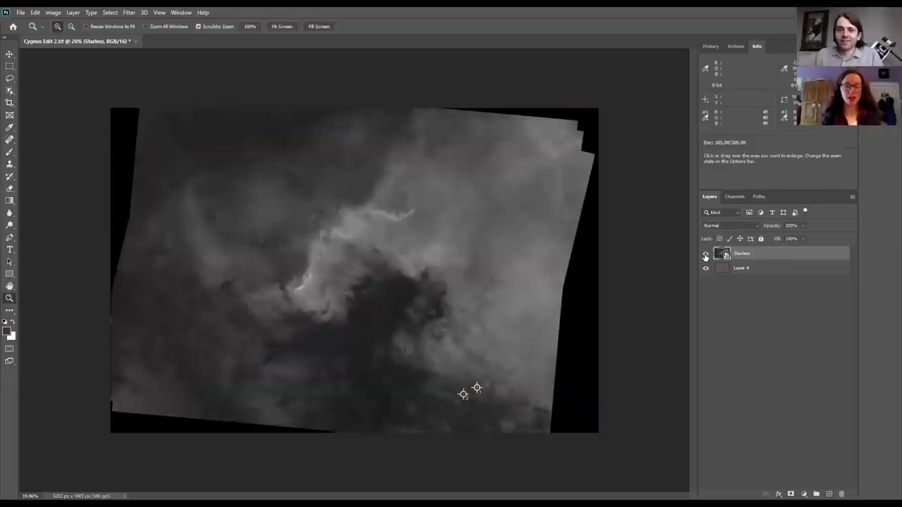
pyautogui.click(706, 255)
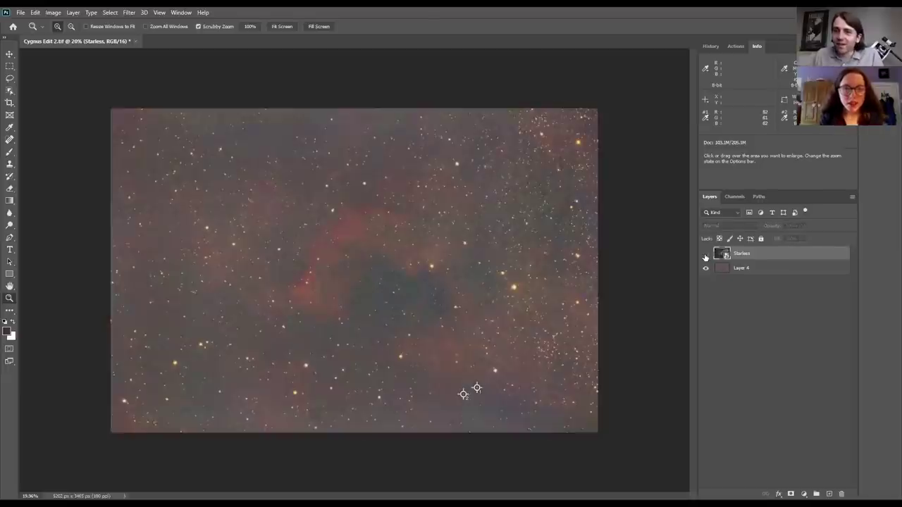
pyautogui.click(705, 255)
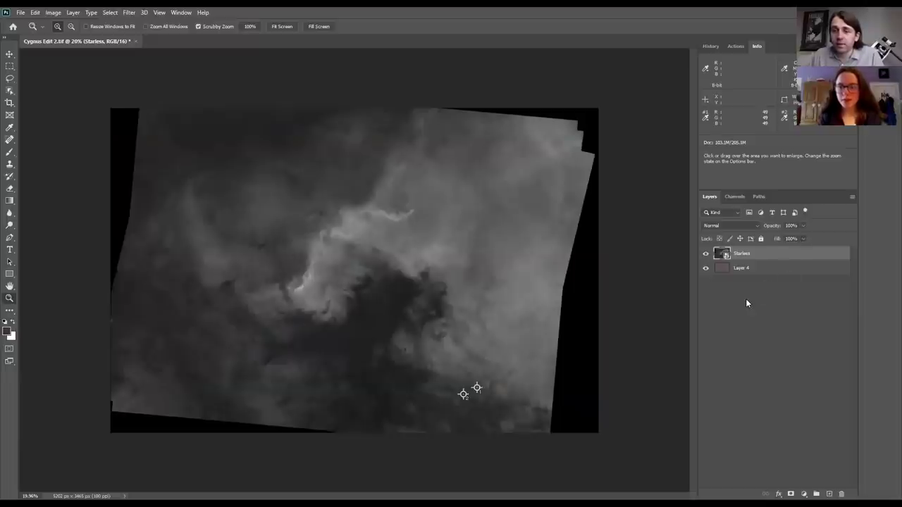
# Rasterize the Starless layer from its right-click menu.
pyautogui.rightClick(752, 256)
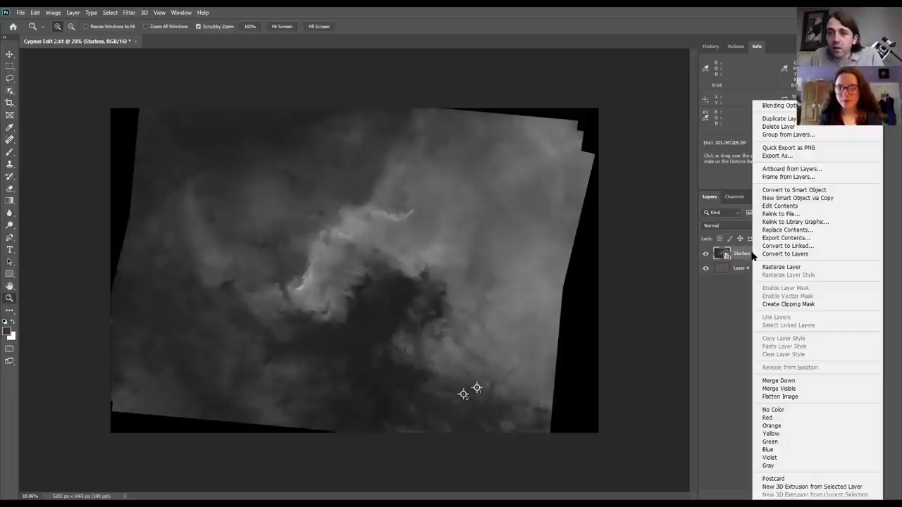
pyautogui.click(796, 268)
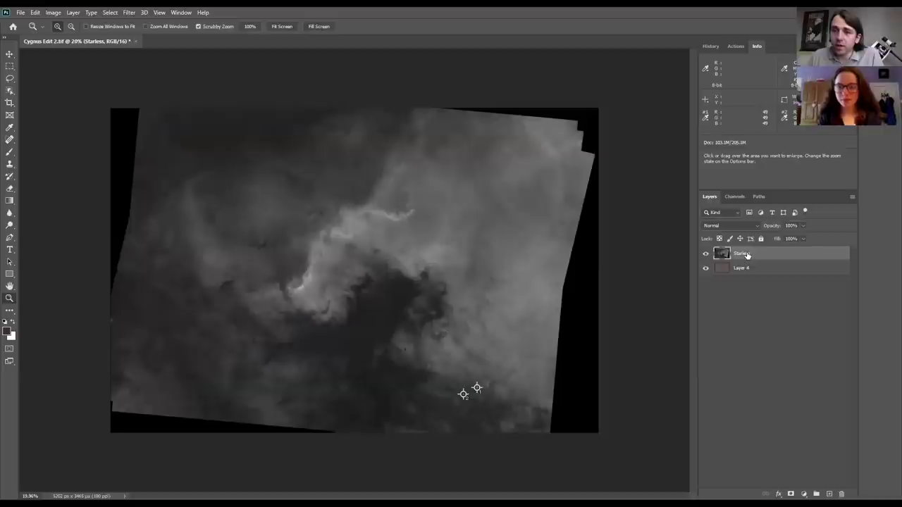
# Move the Starless layer below Layer 4, then hide Layer 4.
pyautogui.moveTo(746, 255); pyautogui.dragTo(740, 279)
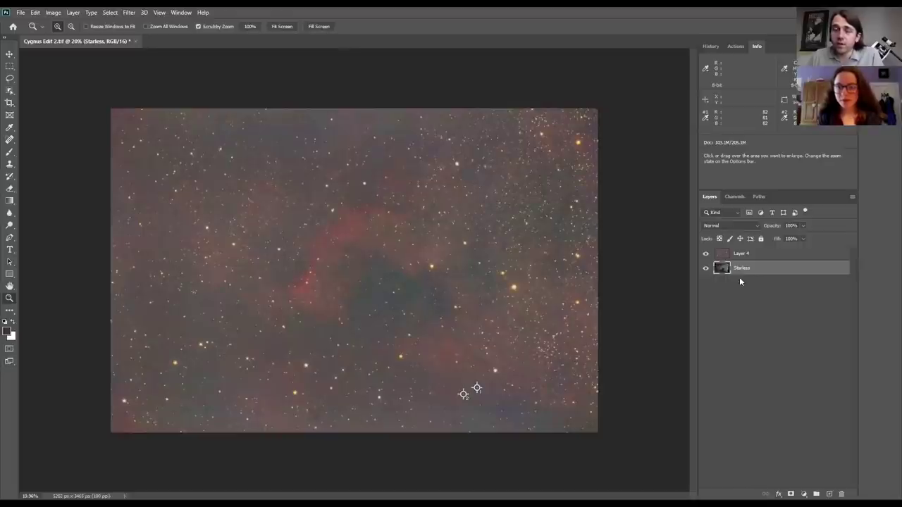
pyautogui.click(706, 253)
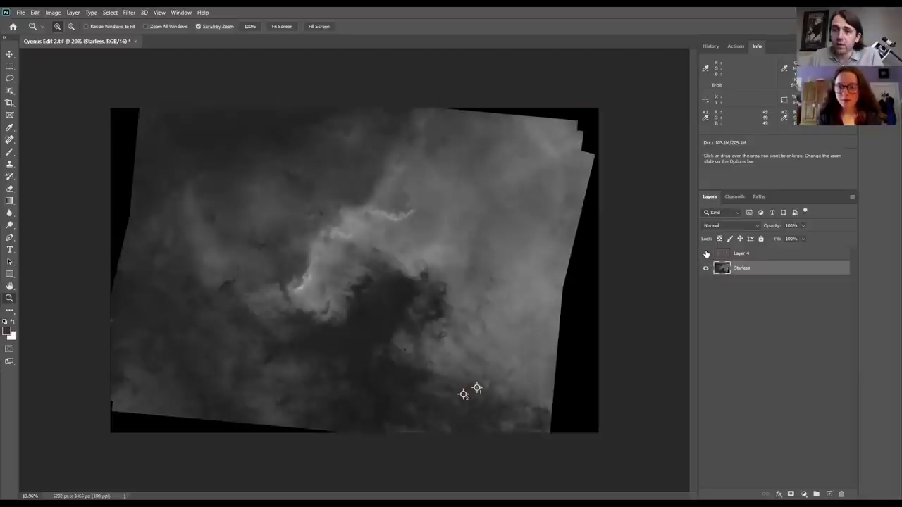
# Create a Hue/Saturation 1 adjustment layer from the Layer menu and enable Colorize.
pyautogui.click(73, 12)
pyautogui.moveTo(98, 138)
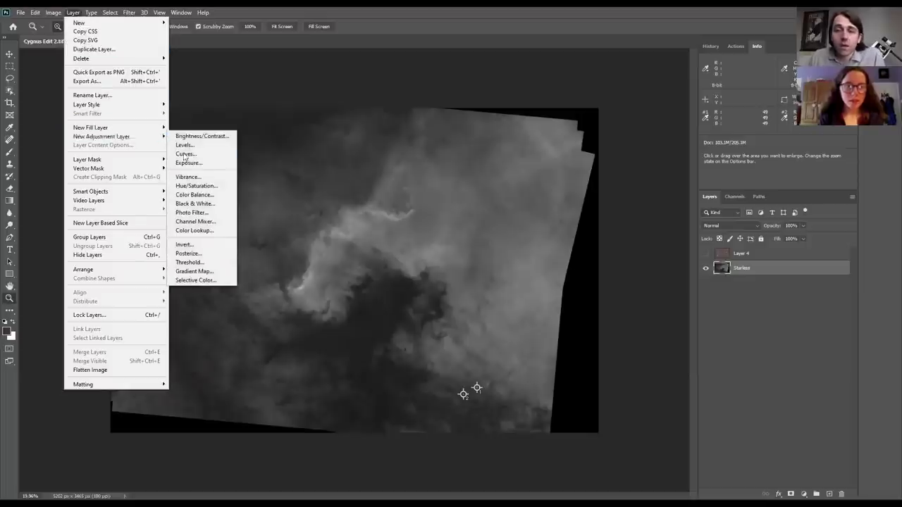
pyautogui.click(194, 186)
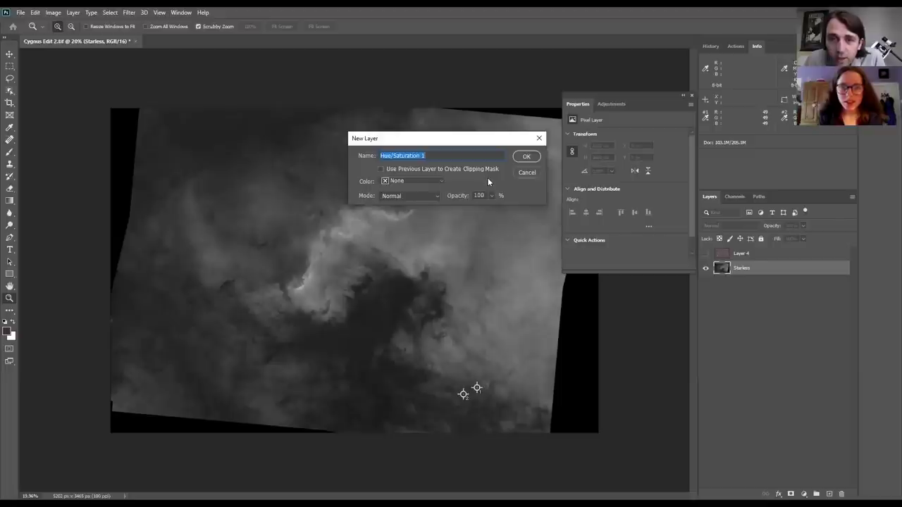
pyautogui.click(527, 157)
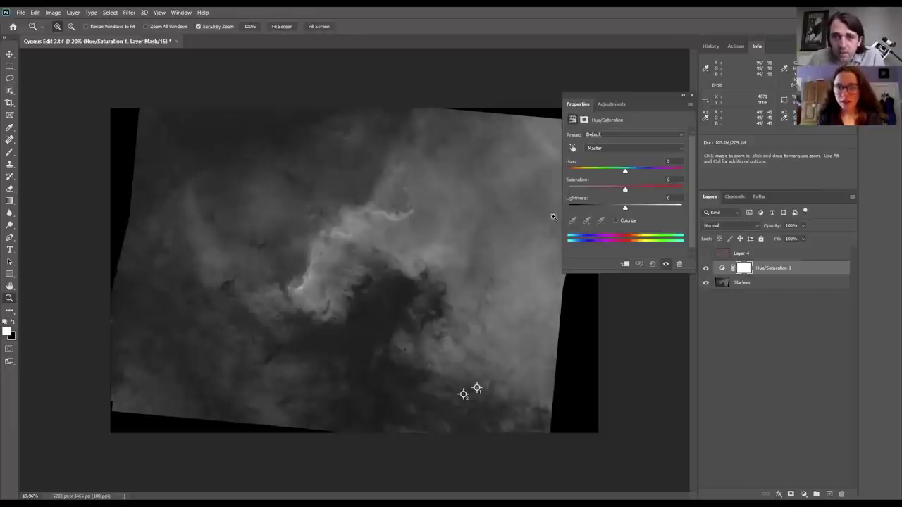
pyautogui.click(615, 221)
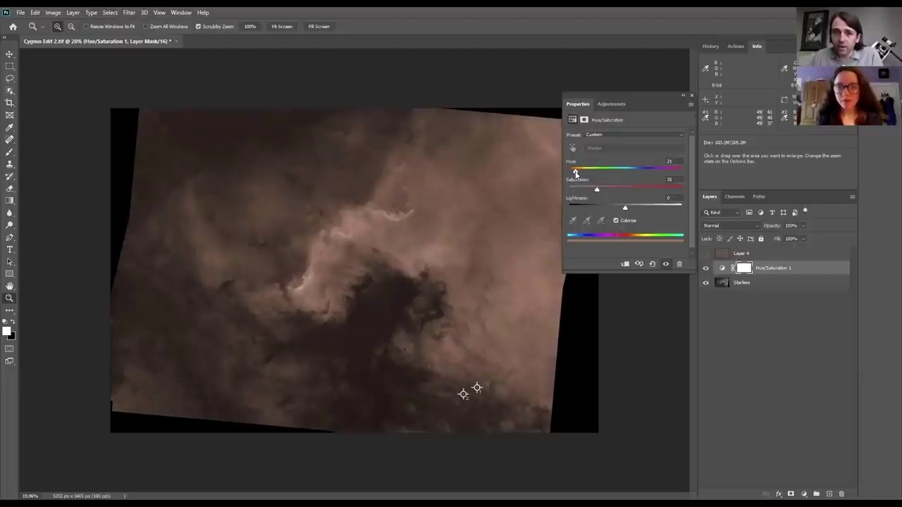
# Set the colorize tint to Hue 0, Saturation 30 and Lightness -10.
pyautogui.moveTo(575, 173); pyautogui.dragTo(567, 173)
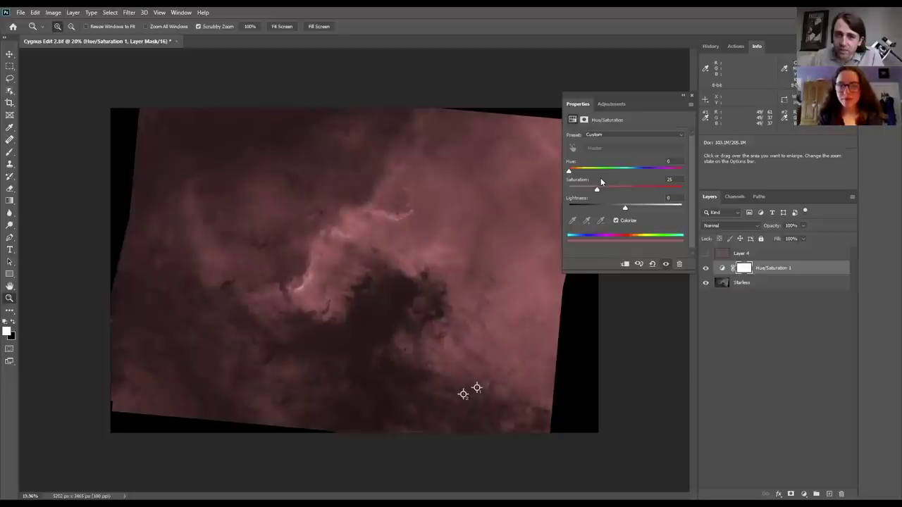
pyautogui.doubleClick(679, 178)
pyautogui.write('30')
pyautogui.press('Return')
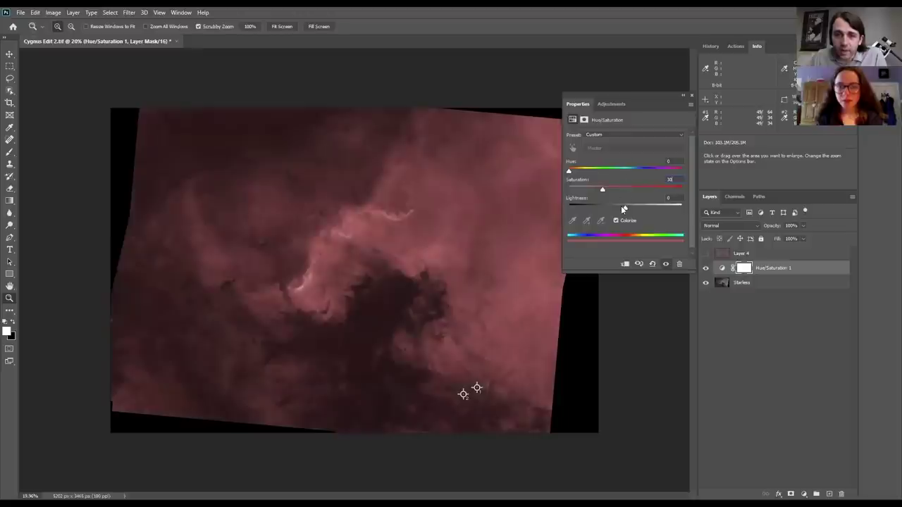
pyautogui.moveTo(625, 206); pyautogui.dragTo(619, 209)
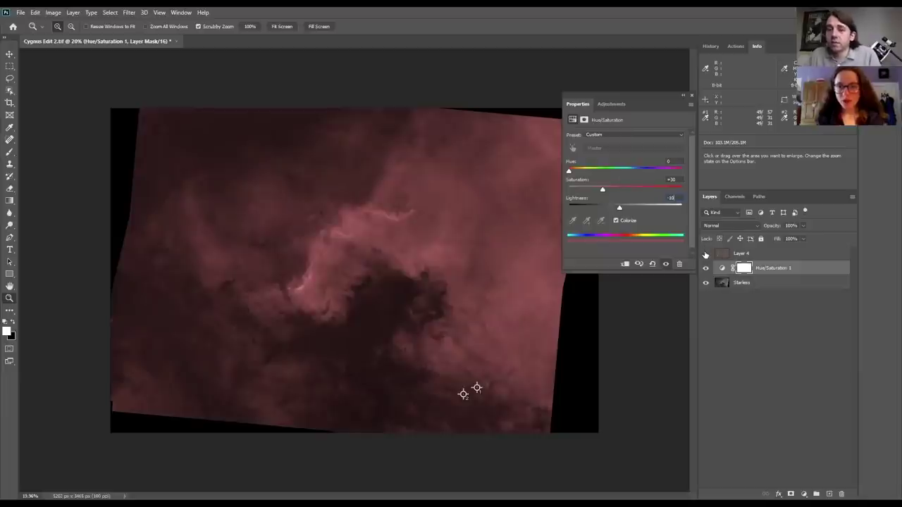
# Make Layer 4 visible, set its blend mode to Screen, and desaturate it with Ctrl+Shift+U.
pyautogui.click(705, 254)
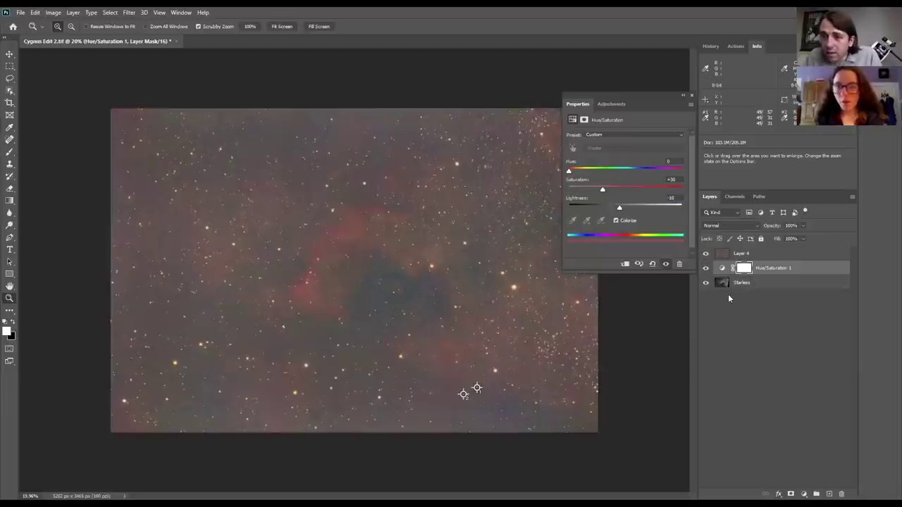
pyautogui.click(760, 254)
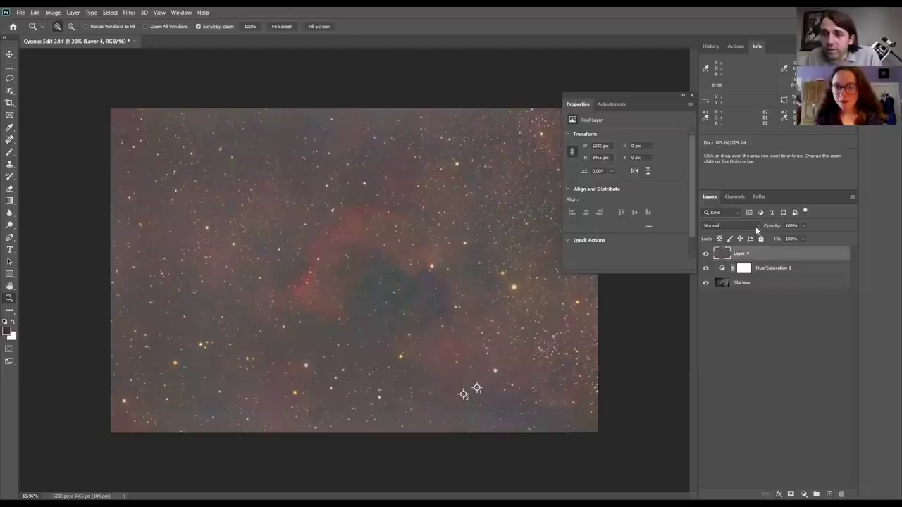
pyautogui.click(756, 225)
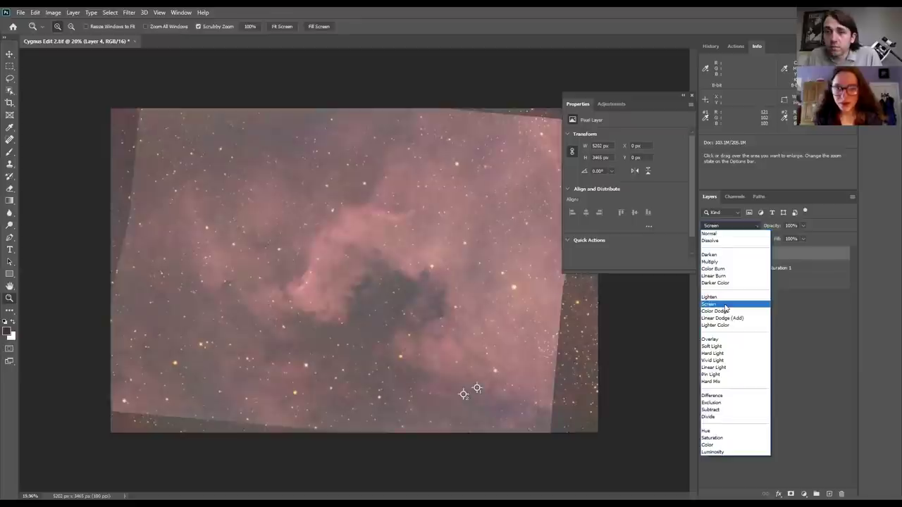
pyautogui.click(725, 305)
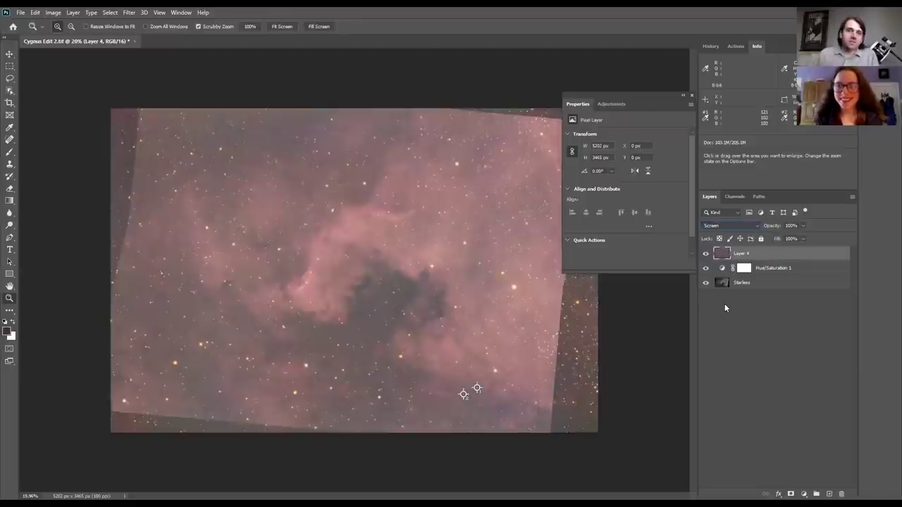
pyautogui.hotkey('ctrl', 'shift', 'u')
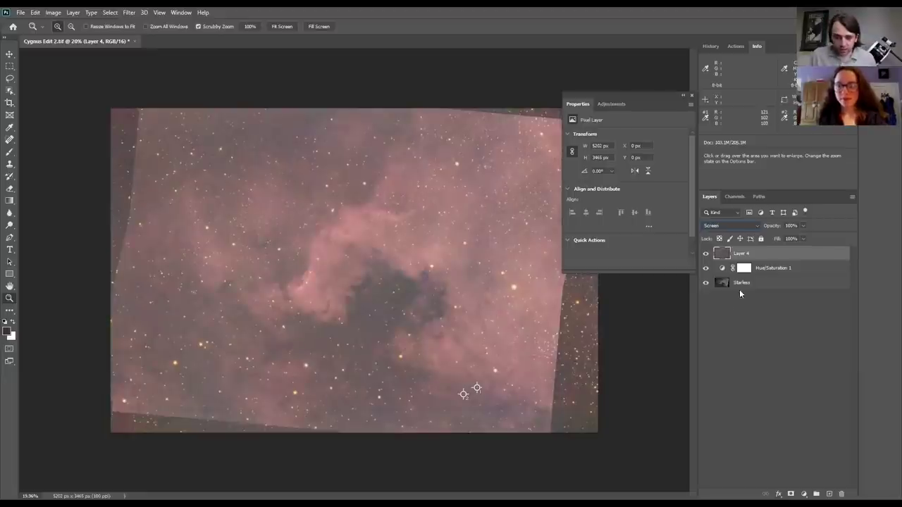
# Duplicate Layer 4 and set Layer 4 copy's blend mode to Soft Light.
pyautogui.rightClick(768, 258)
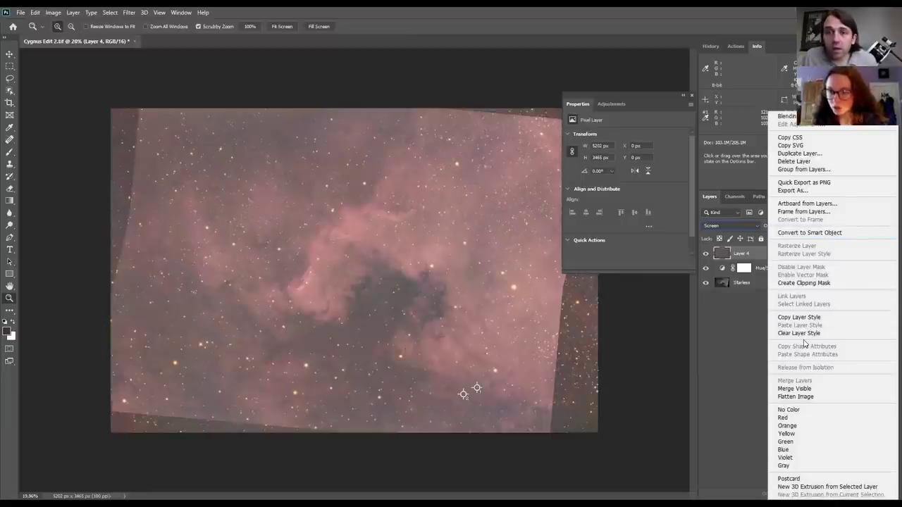
pyautogui.click(800, 154)
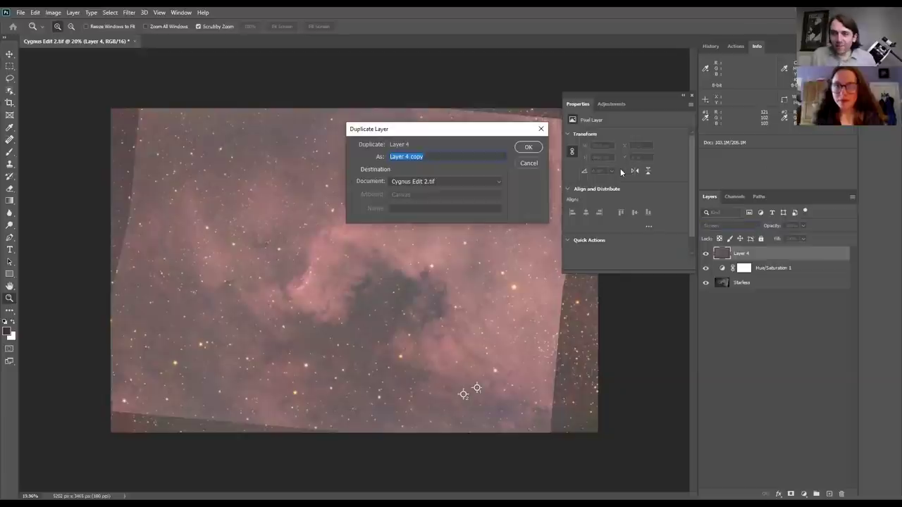
pyautogui.click(528, 147)
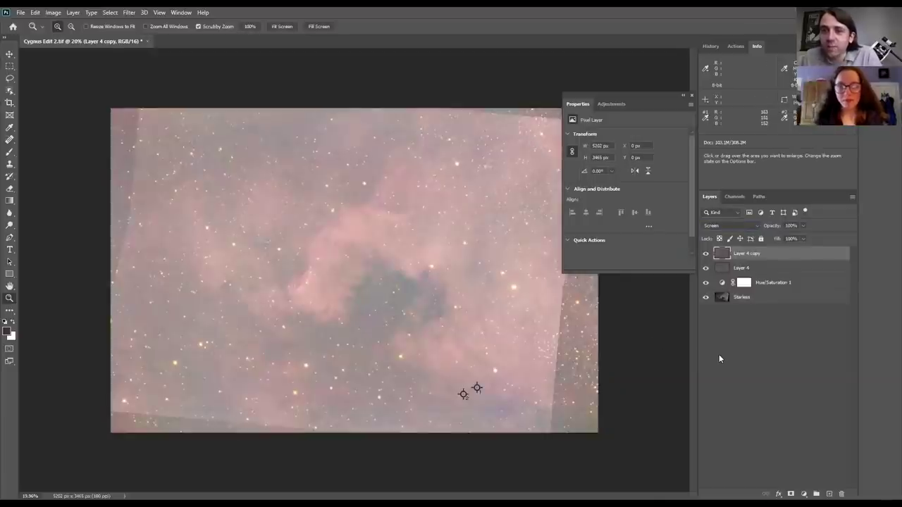
pyautogui.click(753, 232)
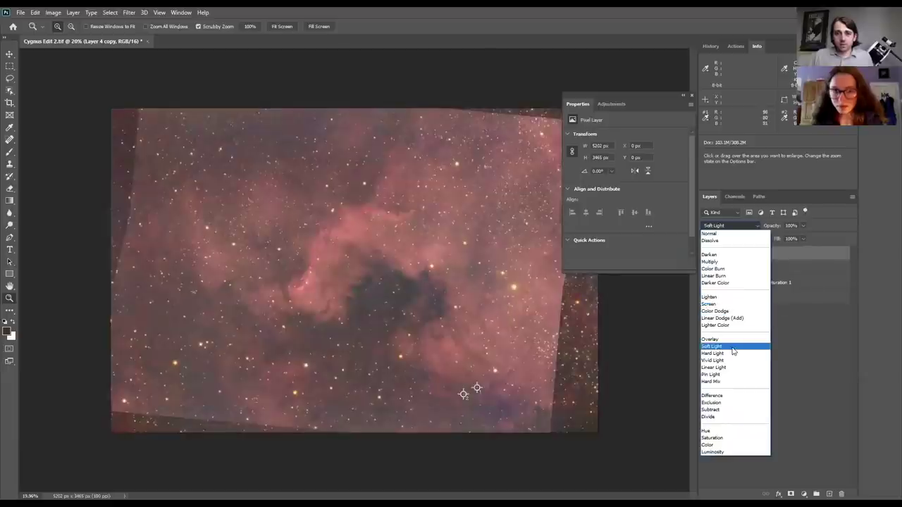
pyautogui.click(731, 346)
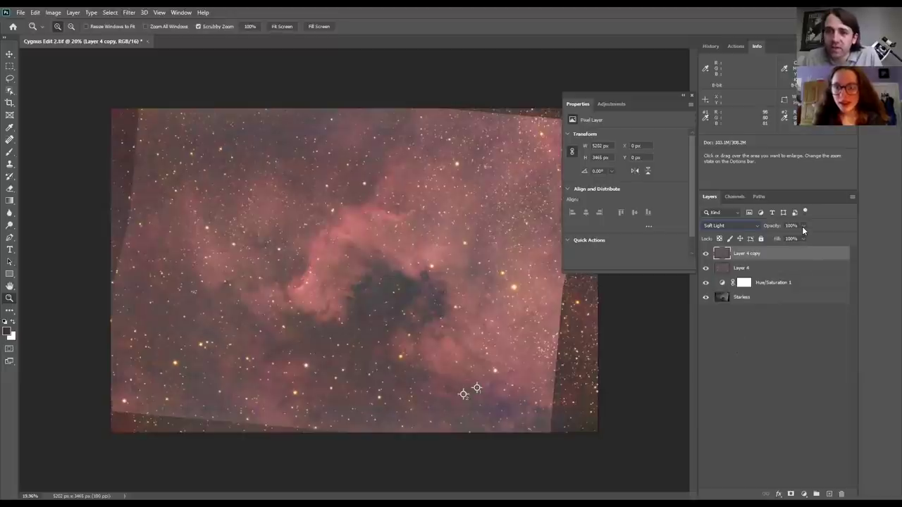
# Lower Layer 4's opacity to about 55% and Layer 4 copy's to about 50%.
pyautogui.click(774, 269)
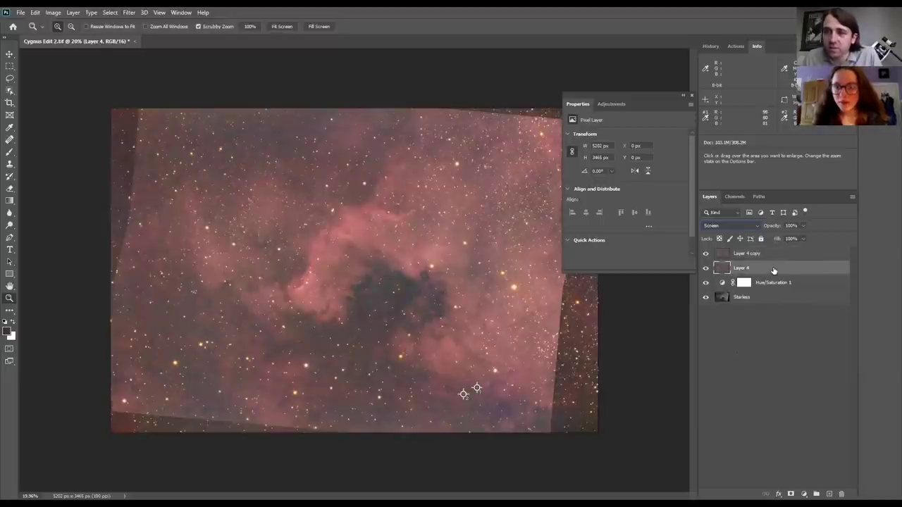
pyautogui.click(803, 227)
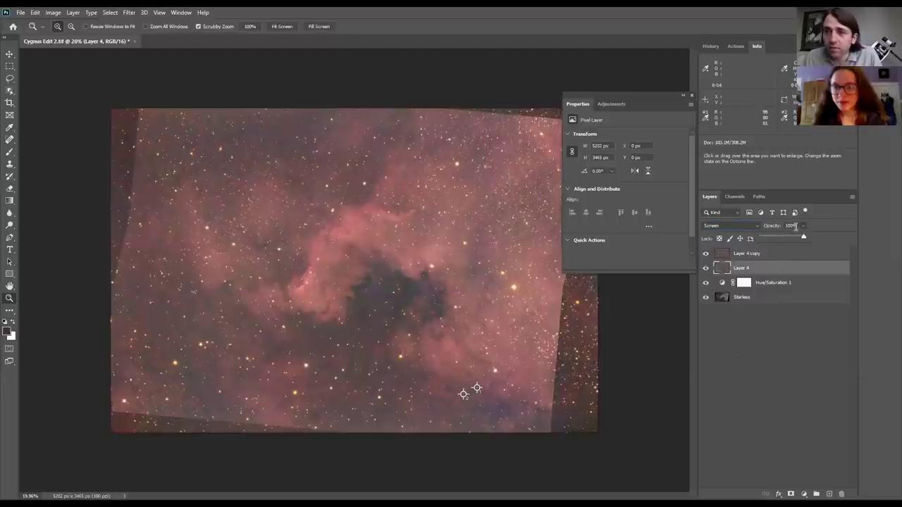
pyautogui.press('5')
pyautogui.moveTo(794, 238); pyautogui.dragTo(788, 238)
pyautogui.hotkey('alt', ']')
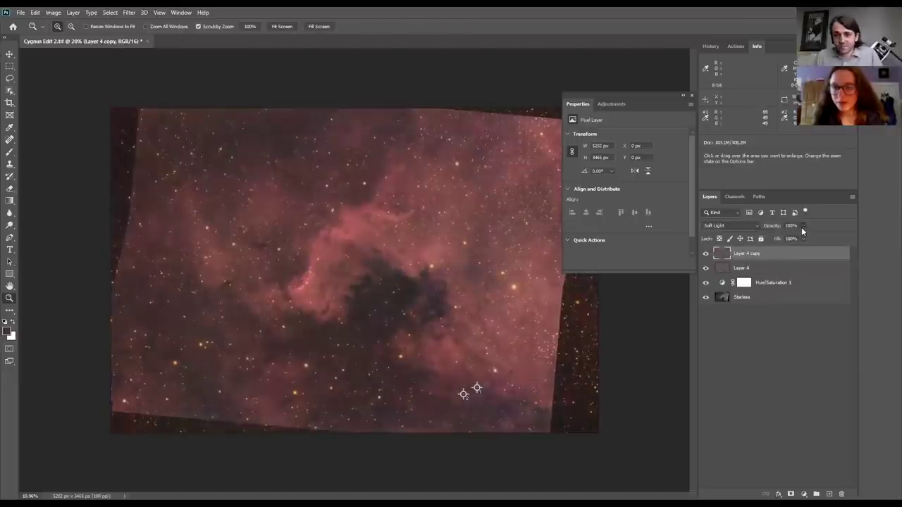
pyautogui.moveTo(784, 236); pyautogui.dragTo(783, 238)
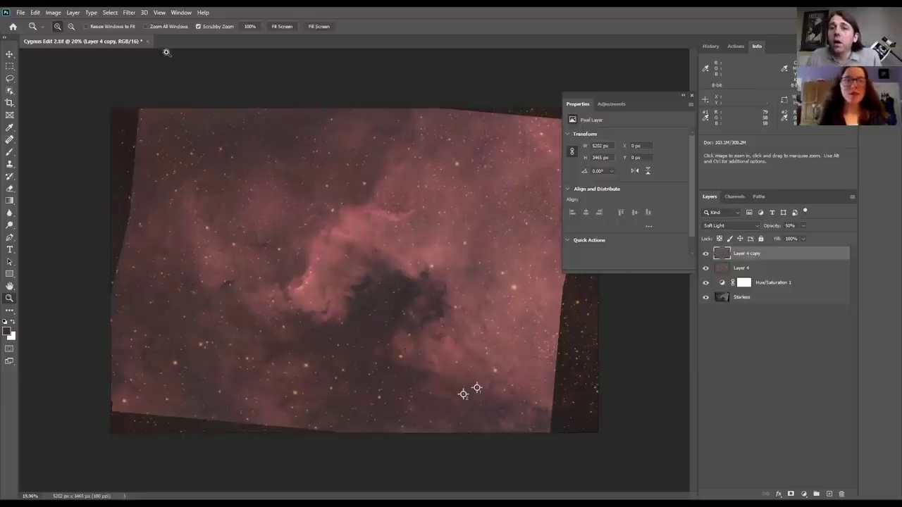
# Create a Curves 1 adjustment layer from the Layer menu and move its Properties panel higher.
pyautogui.click(74, 13)
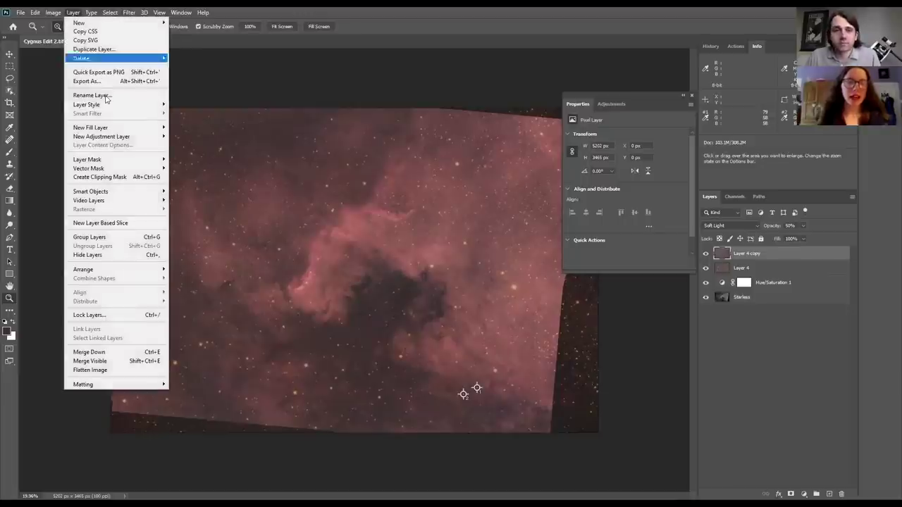
pyautogui.moveTo(121, 138)
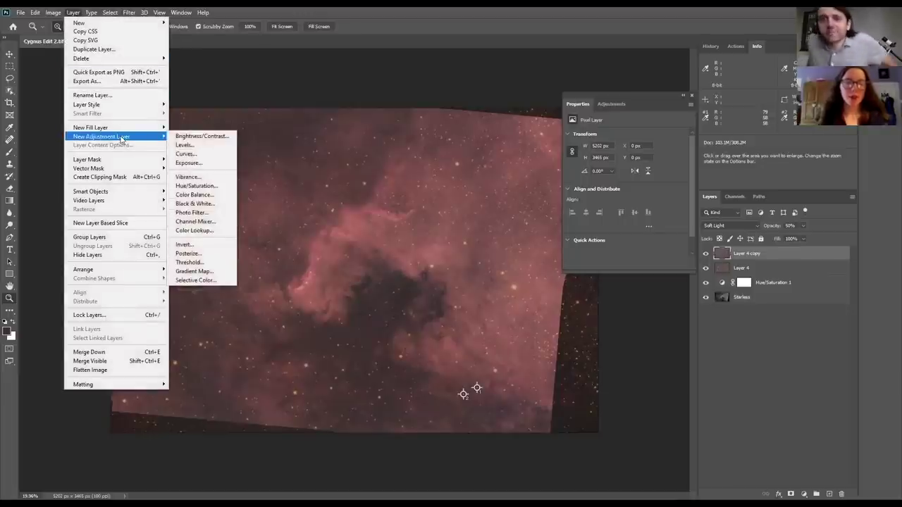
pyautogui.click(206, 157)
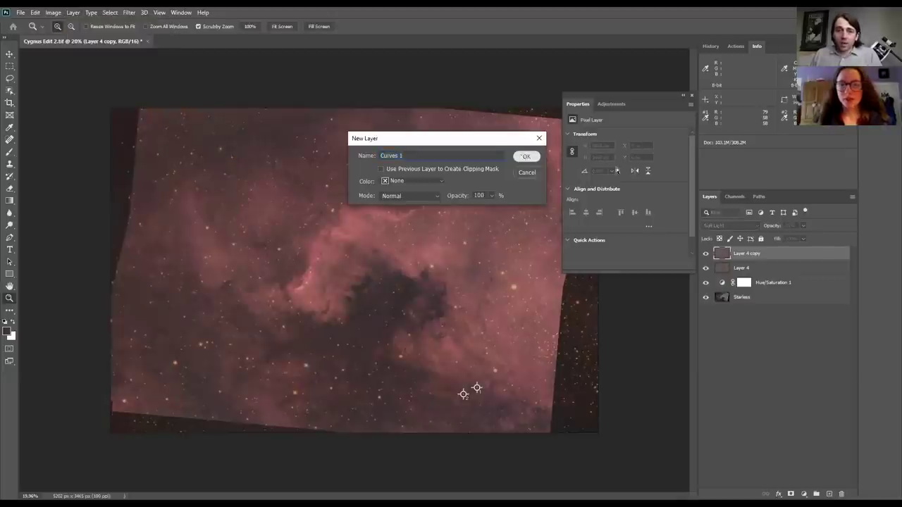
pyautogui.click(524, 156)
pyautogui.moveTo(642, 94); pyautogui.dragTo(637, 51)
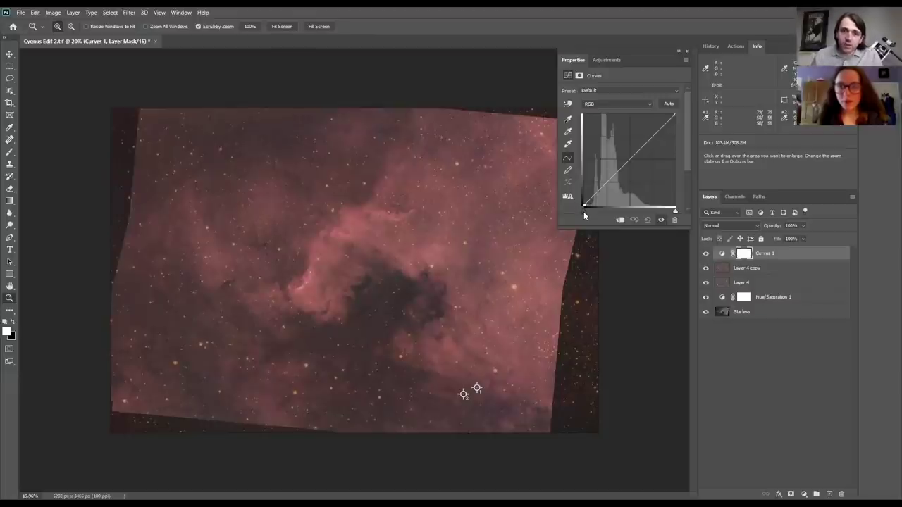
# Nudge the black point up and form a gentle S-curve with highlight and shadow points.
pyautogui.moveTo(583, 213); pyautogui.dragTo(585, 212)
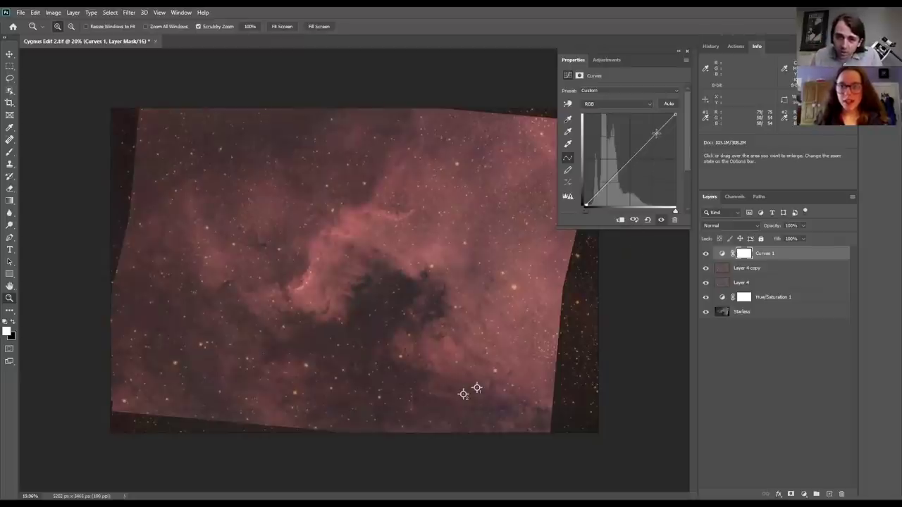
pyautogui.moveTo(657, 132); pyautogui.dragTo(655, 130)
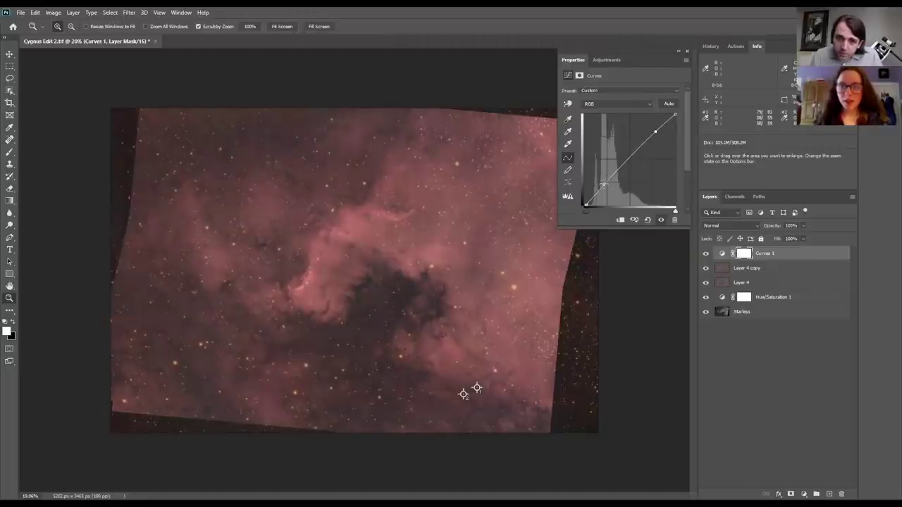
pyautogui.click(604, 184)
pyautogui.moveTo(603, 184); pyautogui.dragTo(605, 186)
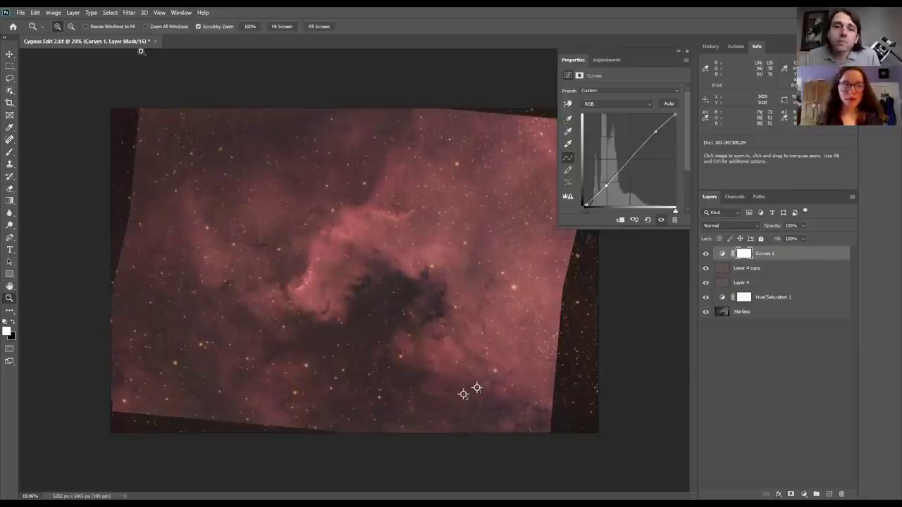
# Place the withStars image into the document as an embedded layer and commit it.
pyautogui.click(22, 13)
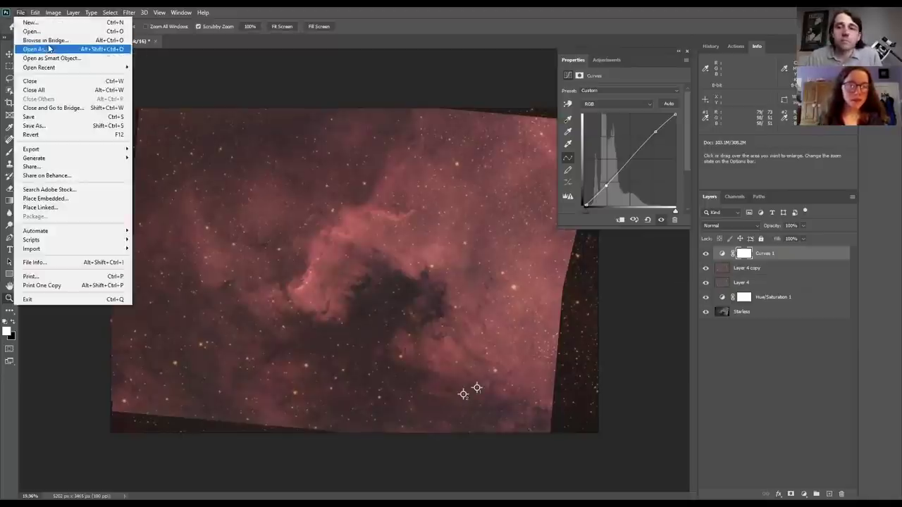
pyautogui.click(86, 198)
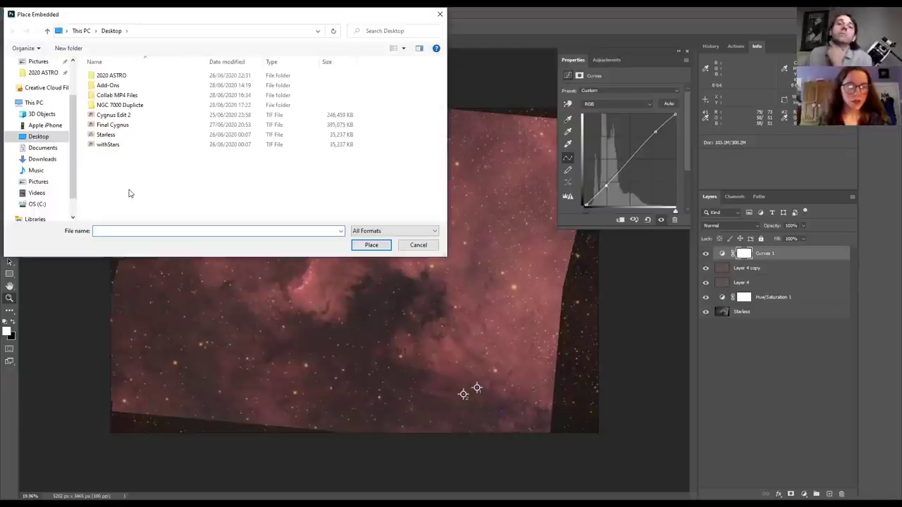
pyautogui.click(117, 145)
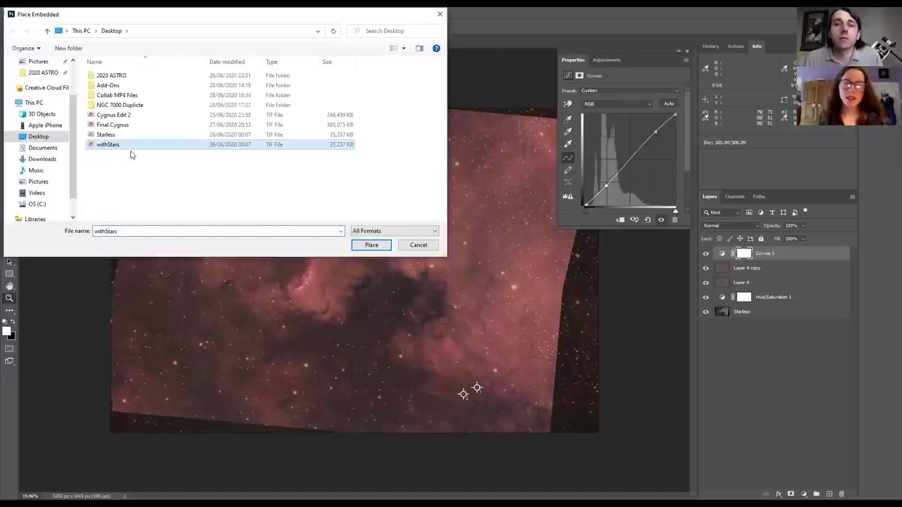
pyautogui.click(363, 244)
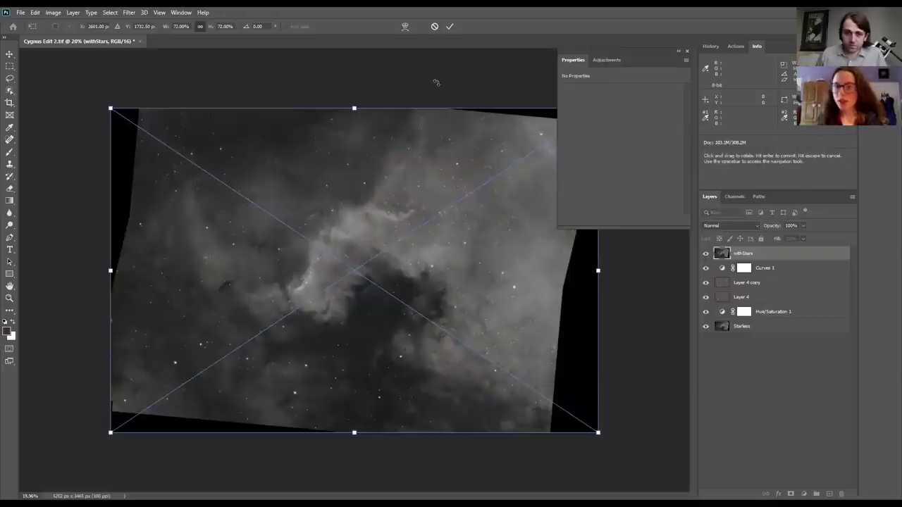
pyautogui.click(451, 26)
# Rasterize the withStars layer into a plain pixel layer.
pyautogui.press('z')
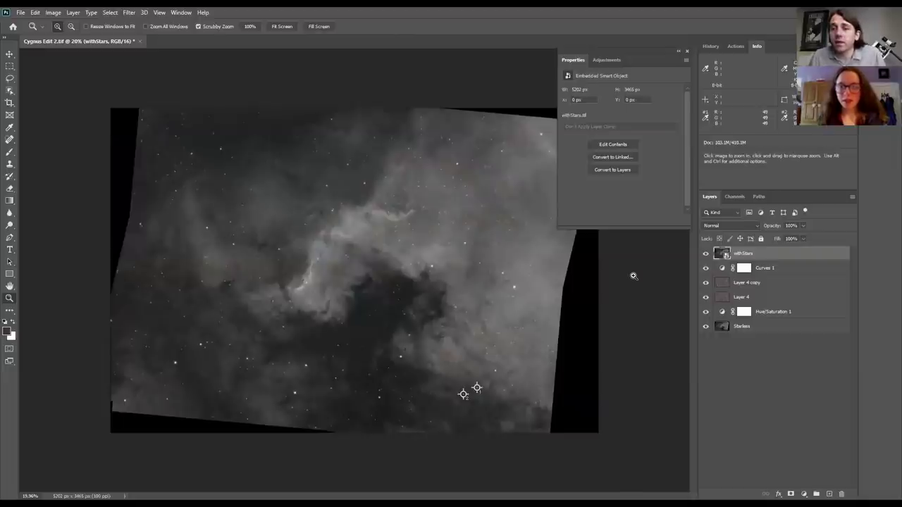
pyautogui.rightClick(758, 255)
pyautogui.click(782, 267)
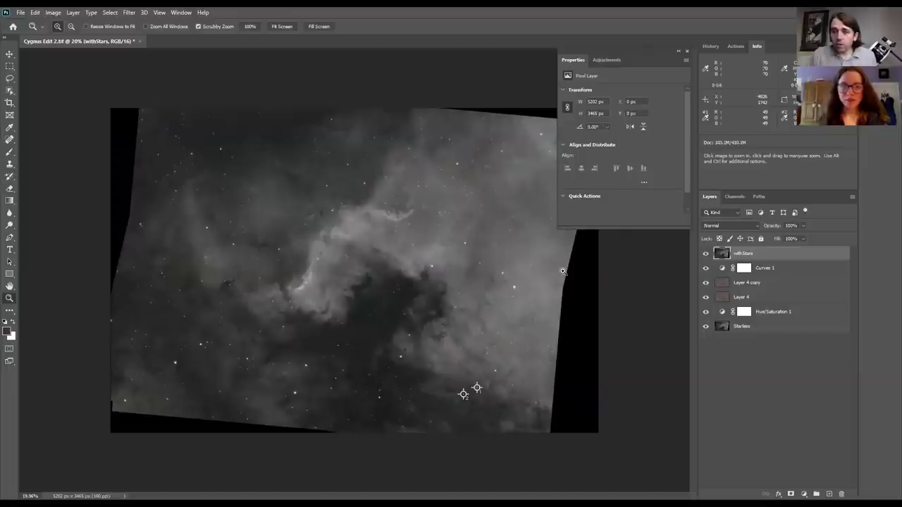
# Set the withStars layer to Luminosity blend mode at 21% opacity.
pyautogui.click(757, 228)
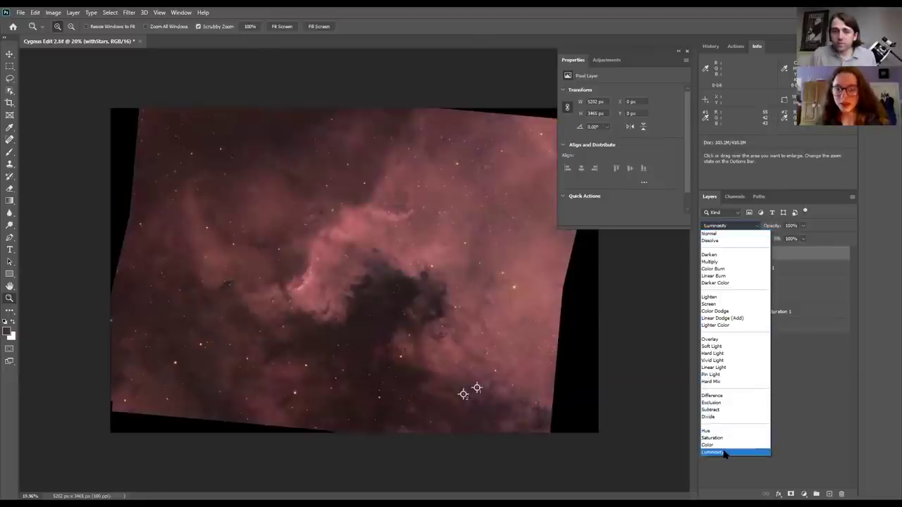
pyautogui.click(724, 453)
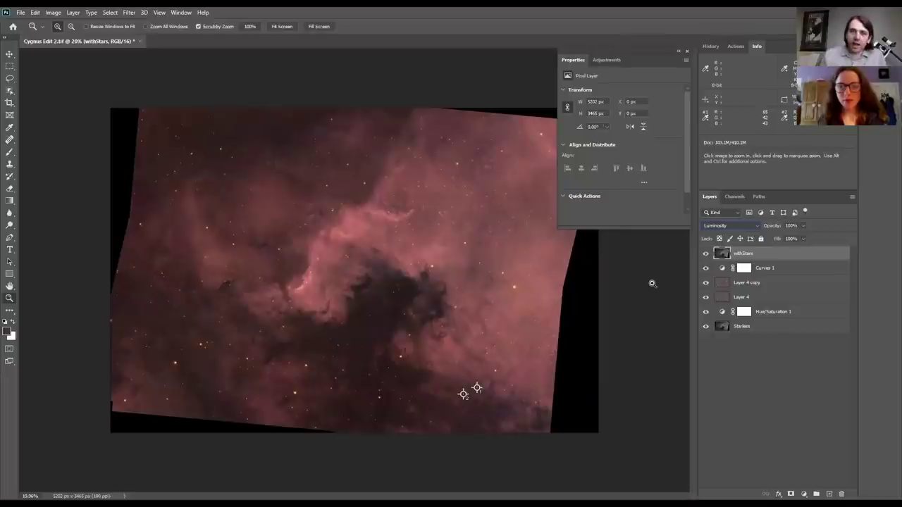
pyautogui.click(803, 226)
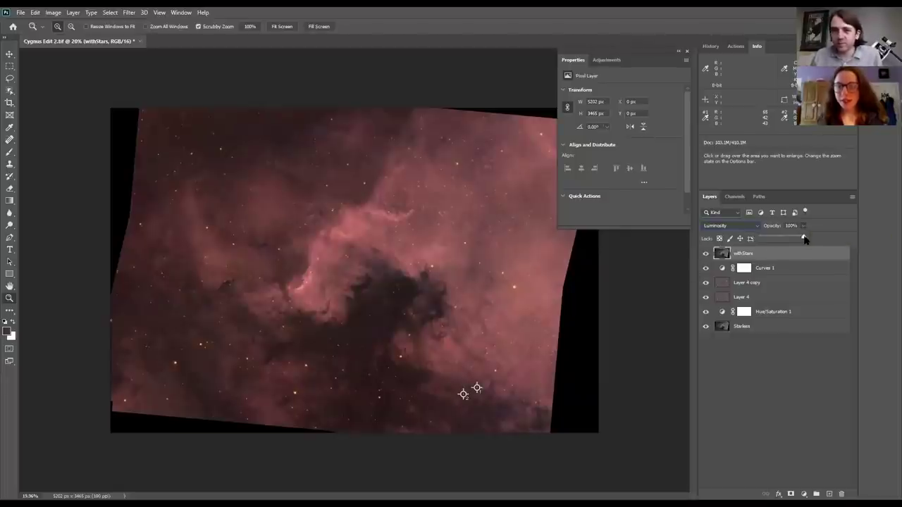
pyautogui.moveTo(792, 239); pyautogui.dragTo(772, 234)
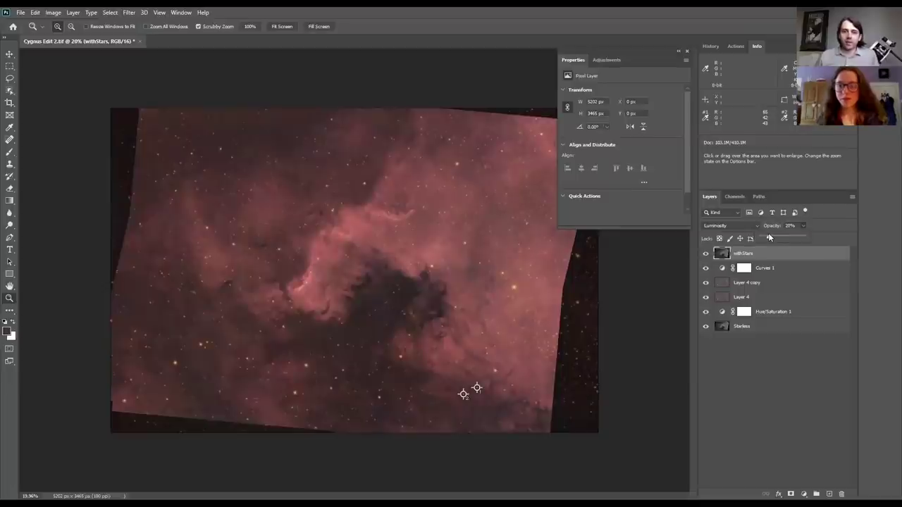
pyautogui.moveTo(769, 236); pyautogui.dragTo(768, 237)
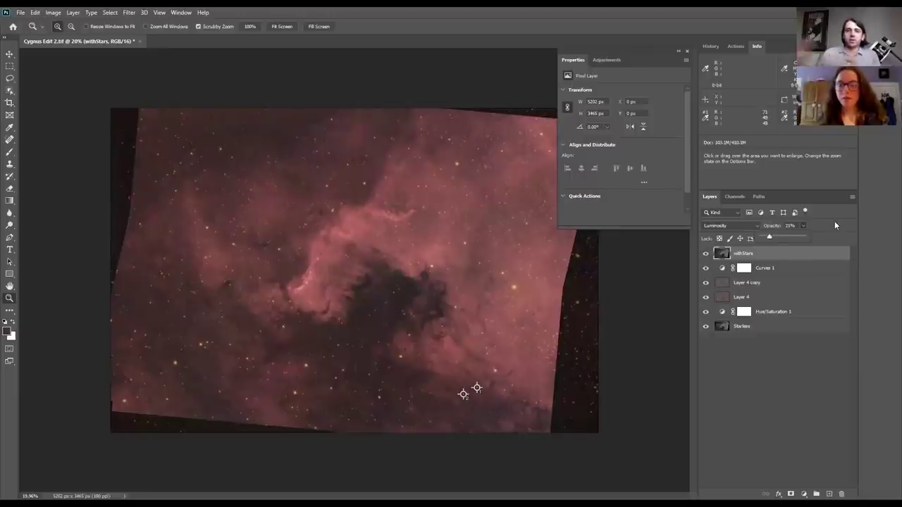
pyautogui.click(834, 224)
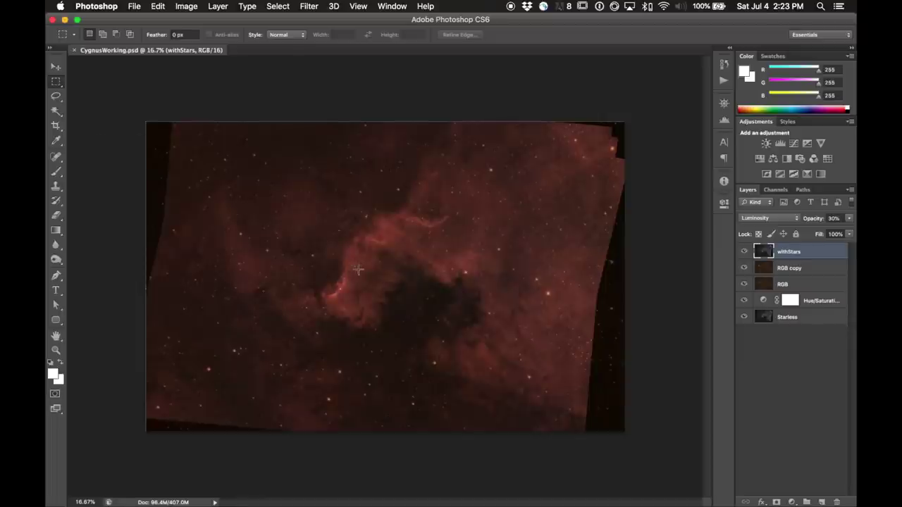
# Crop the image with about -3.9° rotation, pulling every edge inside the ragged dark borders.
pyautogui.click(57, 127)
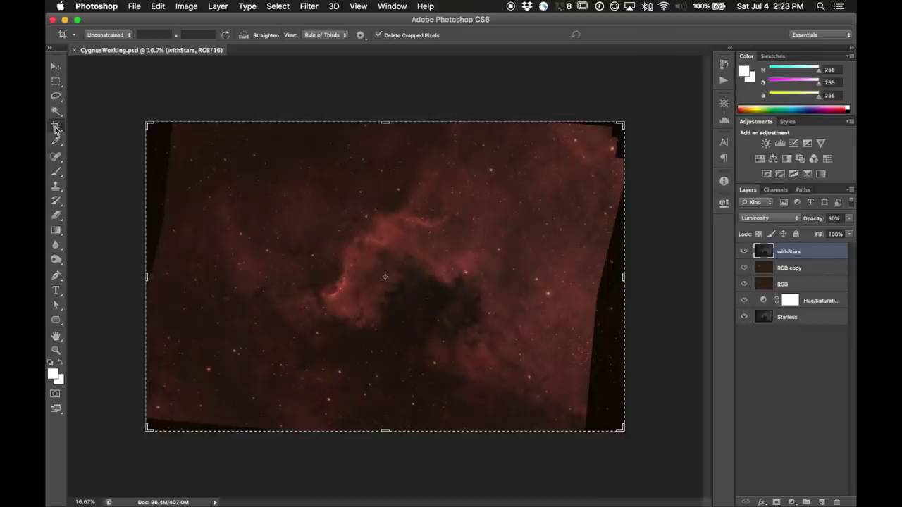
pyautogui.moveTo(622, 276); pyautogui.dragTo(599, 276)
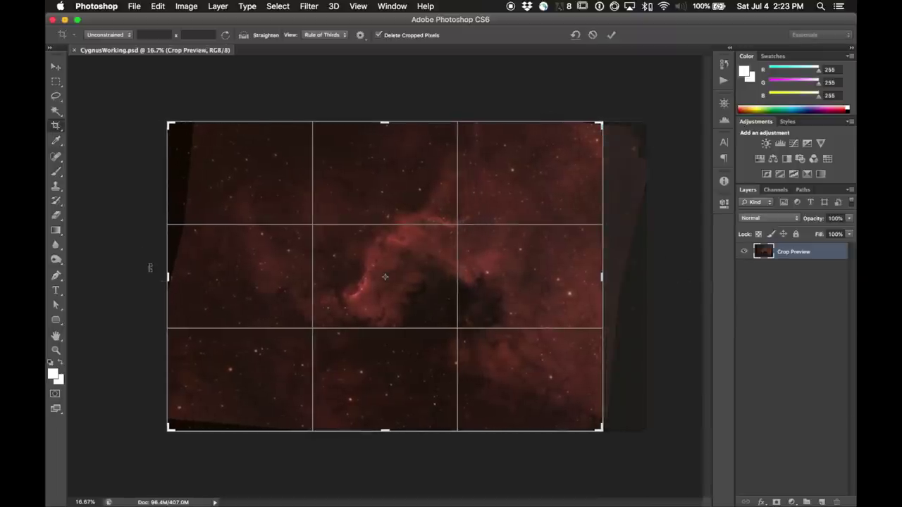
pyautogui.moveTo(164, 279); pyautogui.dragTo(182, 282)
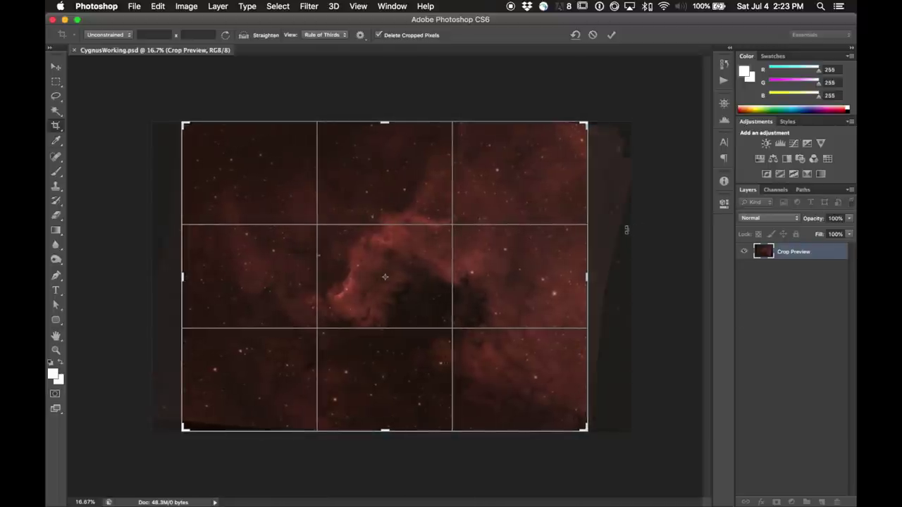
pyautogui.moveTo(626, 230)
pyautogui.mouseDown()
pyautogui.moveTo(621, 213)
pyautogui.moveTo(614, 218)
pyautogui.mouseUp()
pyautogui.moveTo(571, 277); pyautogui.dragTo(583, 277)
pyautogui.moveTo(389, 417); pyautogui.dragTo(389, 416)
pyautogui.moveTo(379, 139); pyautogui.dragTo(382, 140)
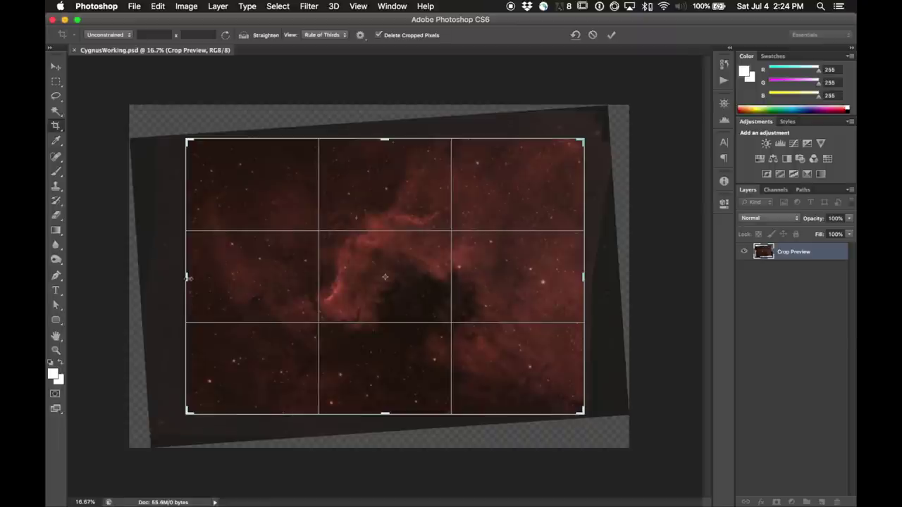
pyautogui.moveTo(188, 278); pyautogui.dragTo(174, 277)
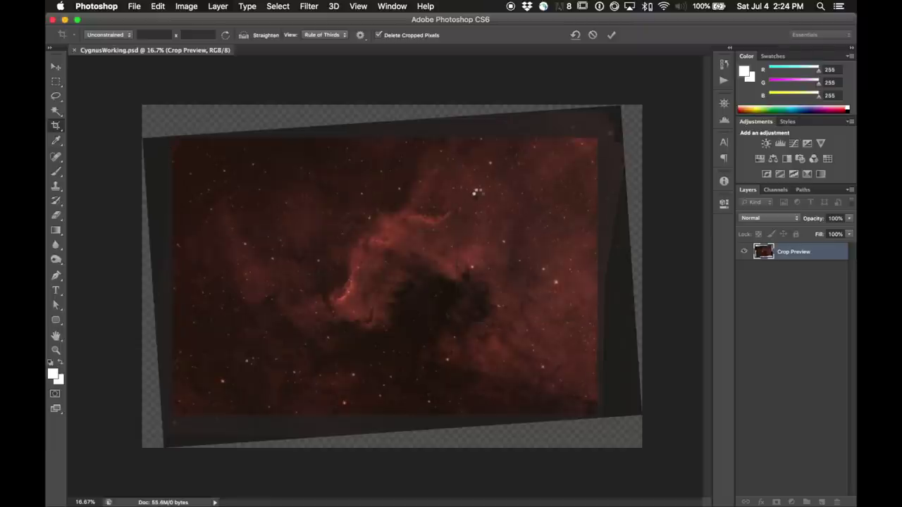
pyautogui.press('Return')
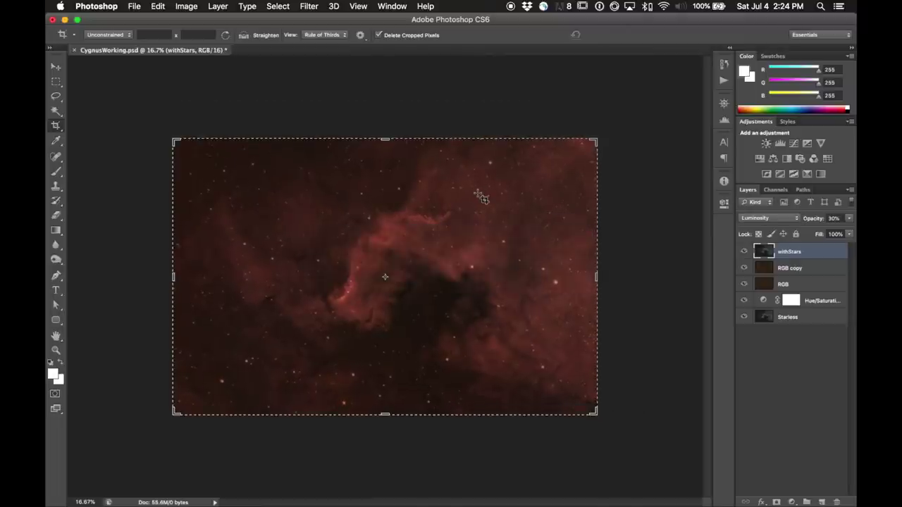
pyautogui.click(55, 68)
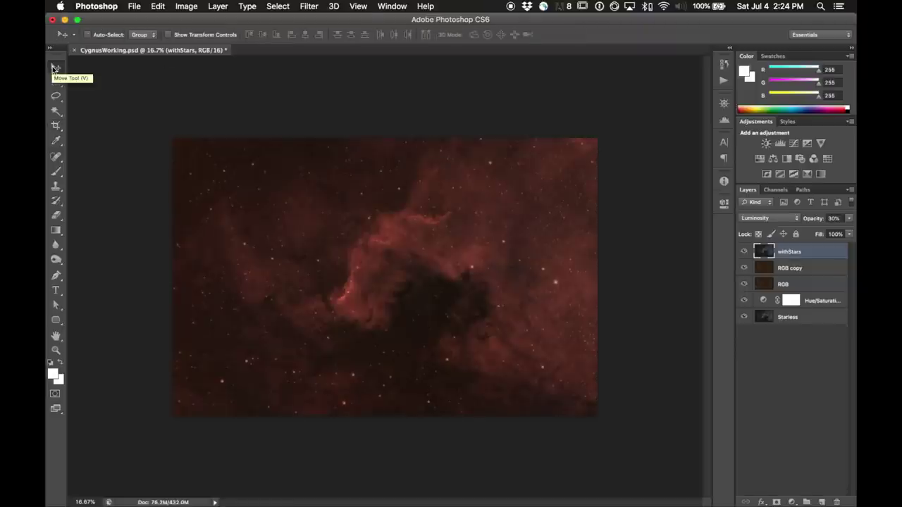
pyautogui.press('super+plus')
pyautogui.press('super+plus')
pyautogui.press('super+plus')
pyautogui.press('super+plus')
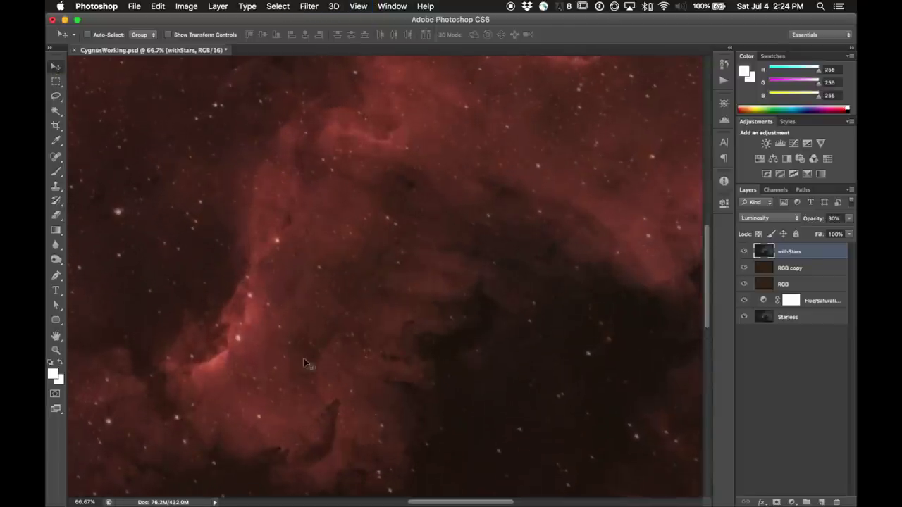
pyautogui.moveTo(474, 500); pyautogui.dragTo(327, 501)
pyautogui.moveTo(708, 278); pyautogui.dragTo(703, 183)
pyautogui.moveTo(321, 503); pyautogui.dragTo(589, 502)
pyautogui.moveTo(704, 206); pyautogui.dragTo(700, 409)
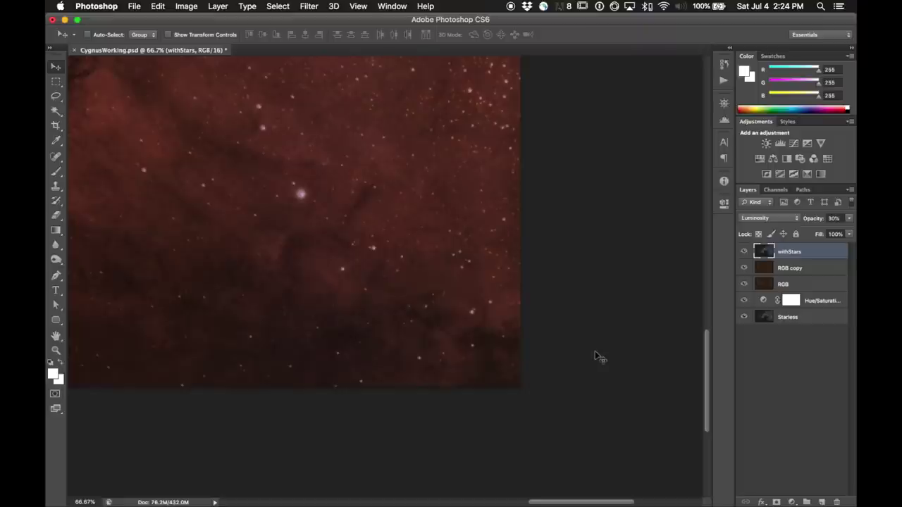
pyautogui.press('super+minus')
pyautogui.press('super+minus')
pyautogui.press('super+minus')
pyautogui.press('super+minus')
pyautogui.press('super+equal')
pyautogui.press('super+minus')
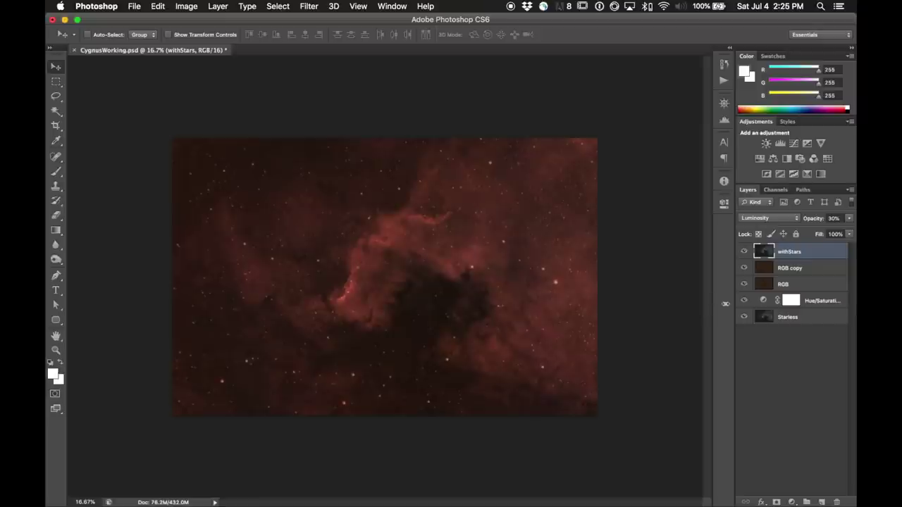
# Duplicate the Starless layer twice, select Starless copy with the layers above hidden, and go to Filter > Other.
pyautogui.click(806, 321)
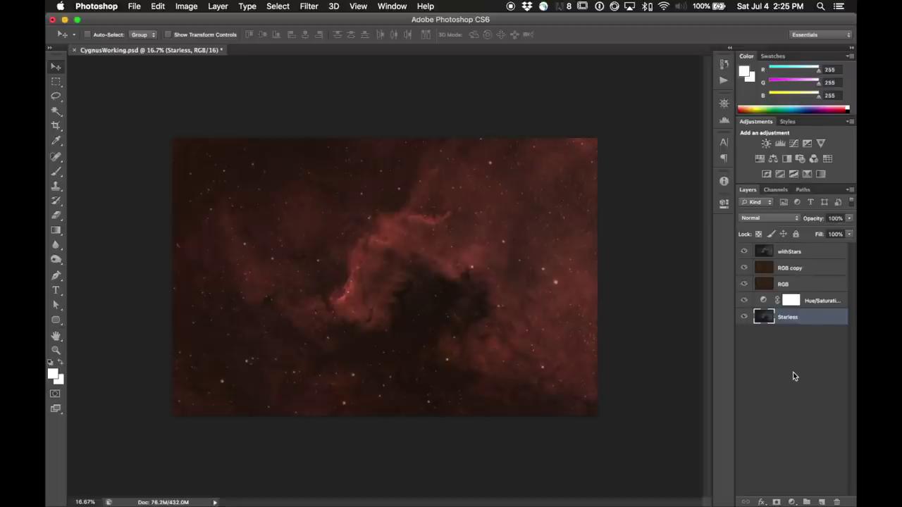
pyautogui.press('super+j')
pyautogui.press('super+j')
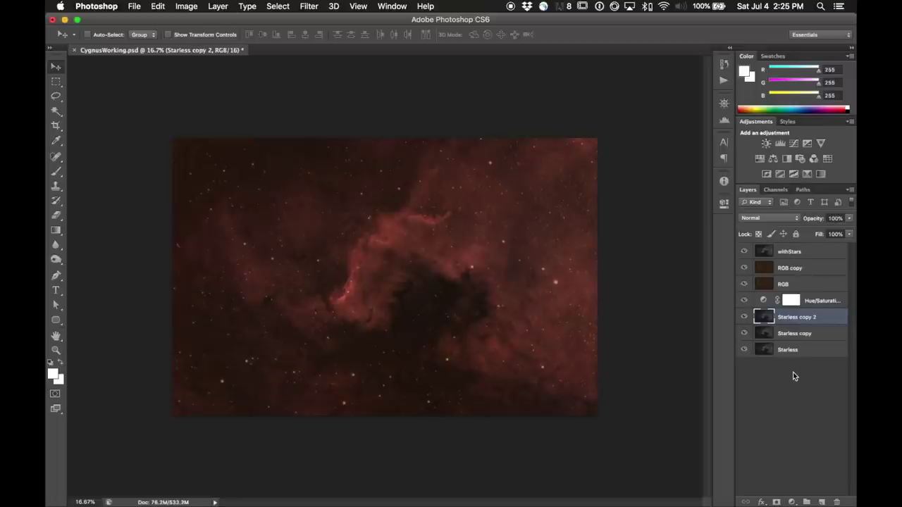
pyautogui.click(773, 337)
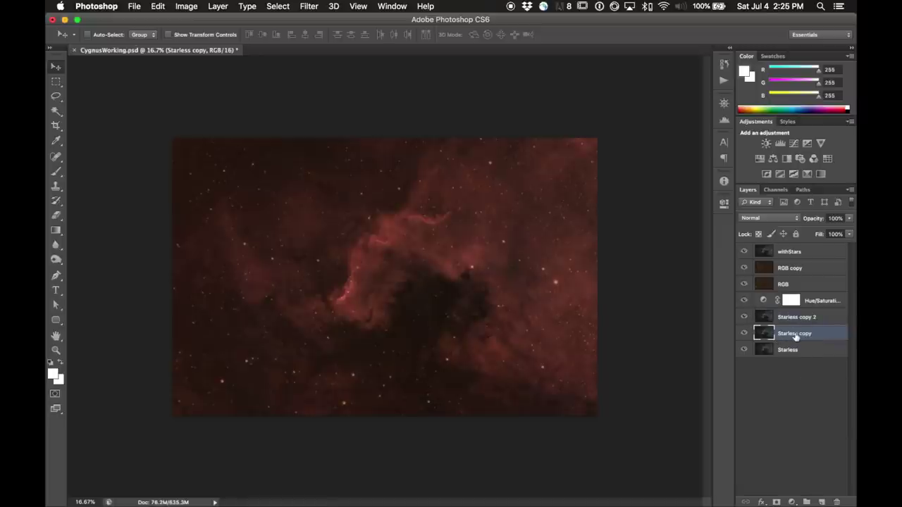
pyautogui.click(744, 318)
pyautogui.moveTo(744, 300); pyautogui.dragTo(745, 252)
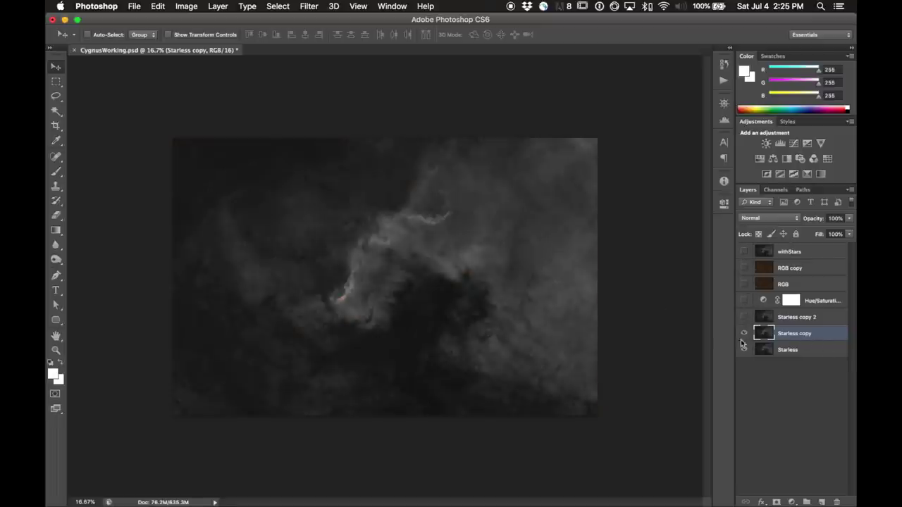
pyautogui.click(311, 6)
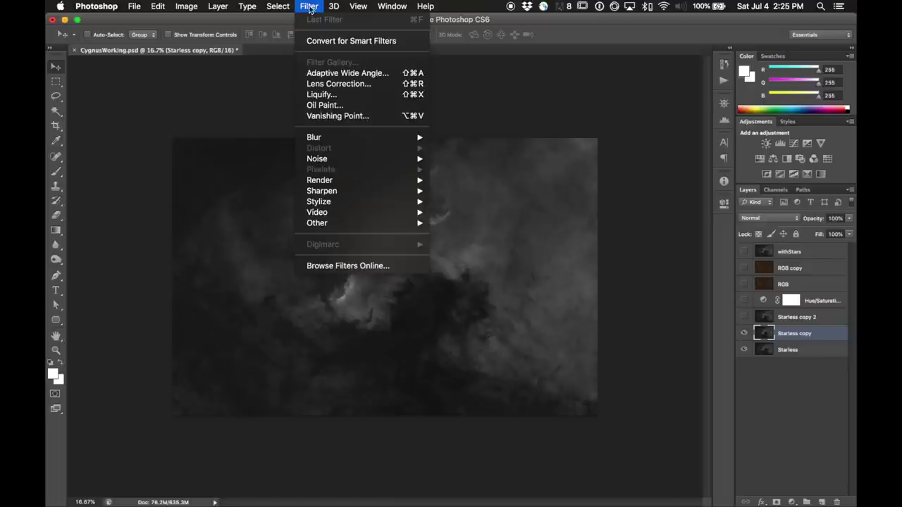
pyautogui.moveTo(358, 222)
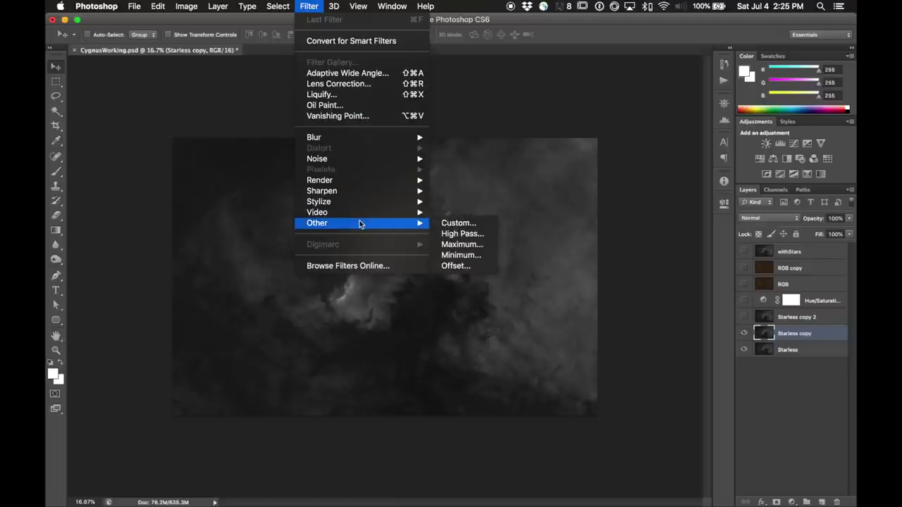
# Apply High Pass to Starless copy with a radius of about 67.8 px.
pyautogui.click(449, 235)
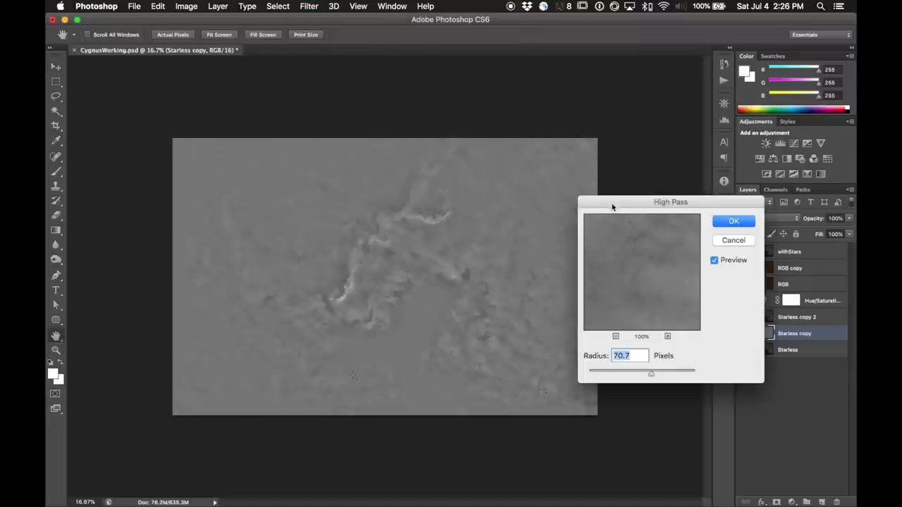
pyautogui.moveTo(615, 205); pyautogui.dragTo(554, 186)
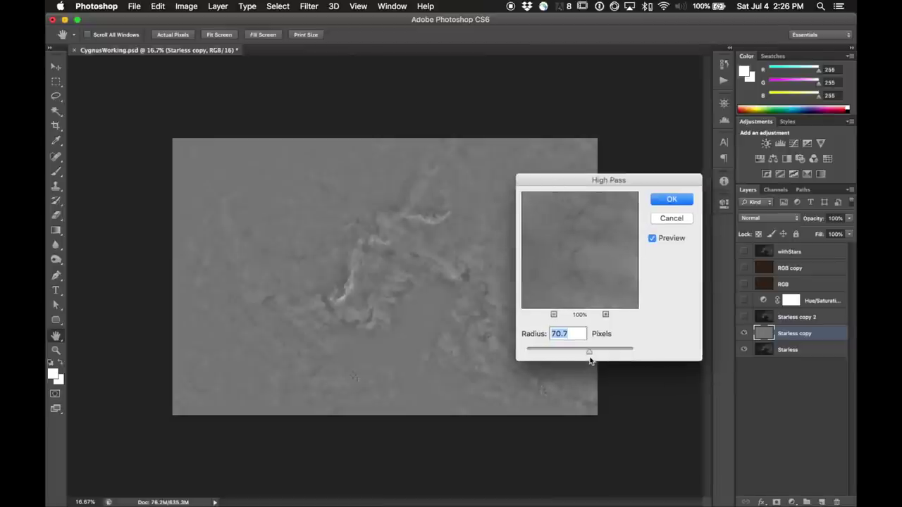
pyautogui.moveTo(589, 353)
pyautogui.mouseDown()
pyautogui.moveTo(546, 354)
pyautogui.moveTo(574, 354)
pyautogui.mouseUp()
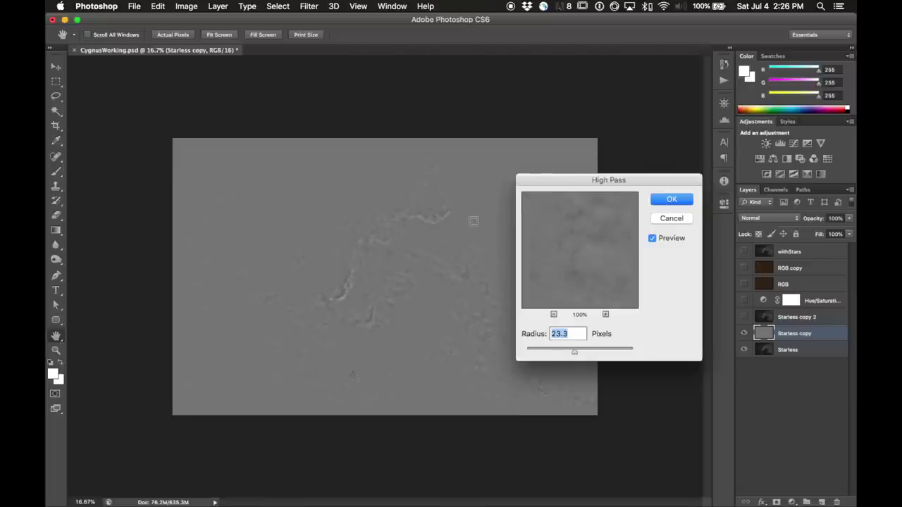
pyautogui.moveTo(575, 351); pyautogui.dragTo(616, 354)
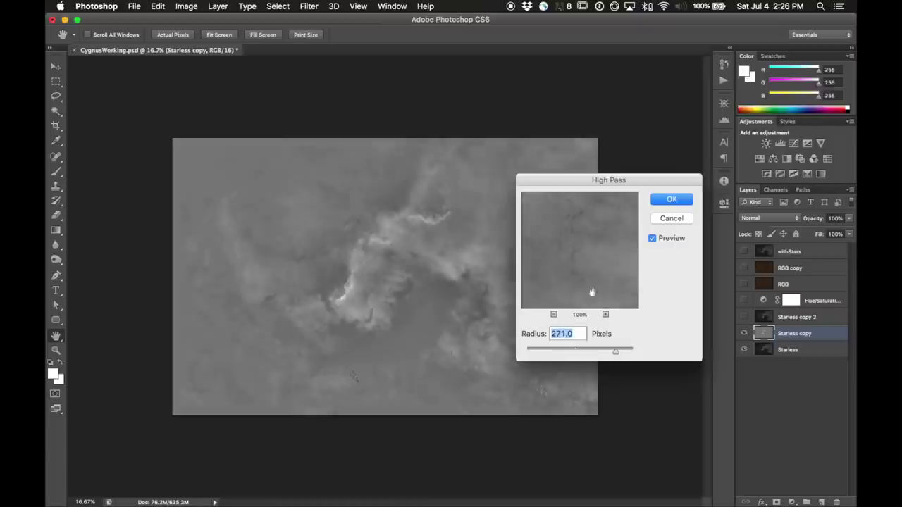
pyautogui.moveTo(568, 188); pyautogui.dragTo(680, 201)
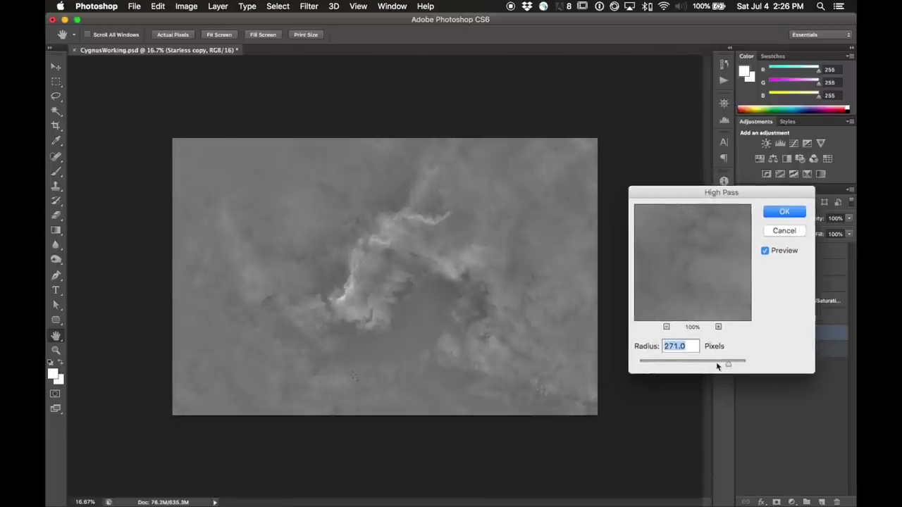
pyautogui.moveTo(722, 364); pyautogui.dragTo(677, 366)
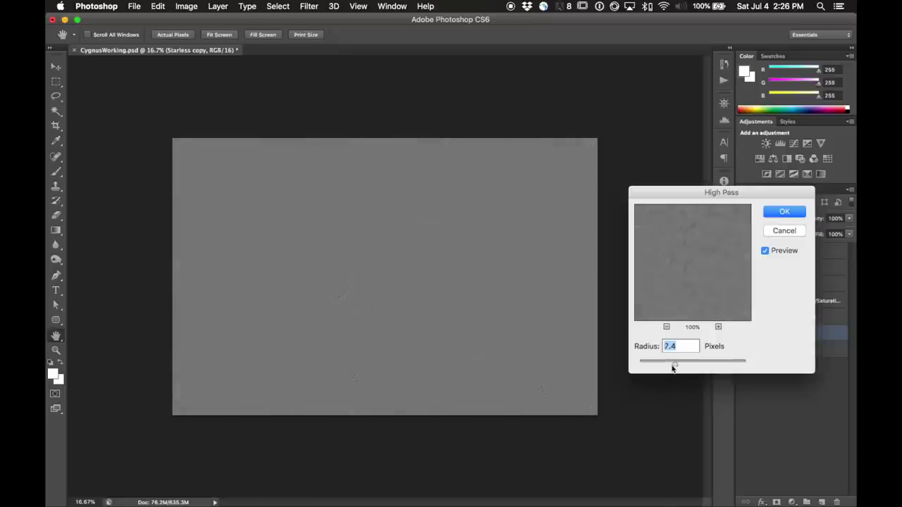
pyautogui.keyDown('super'); pyautogui.click(529, 277); pyautogui.keyUp('super')
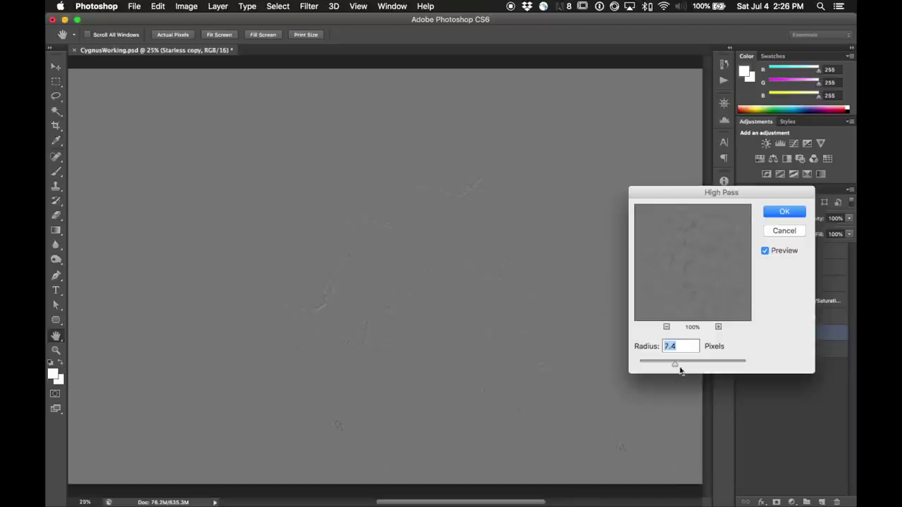
pyautogui.moveTo(673, 366); pyautogui.dragTo(698, 366)
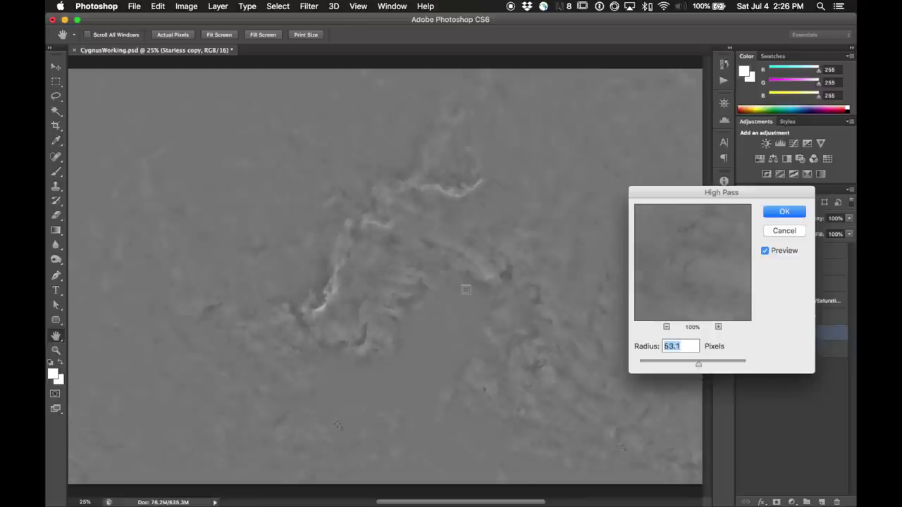
pyautogui.moveTo(699, 365); pyautogui.dragTo(701, 366)
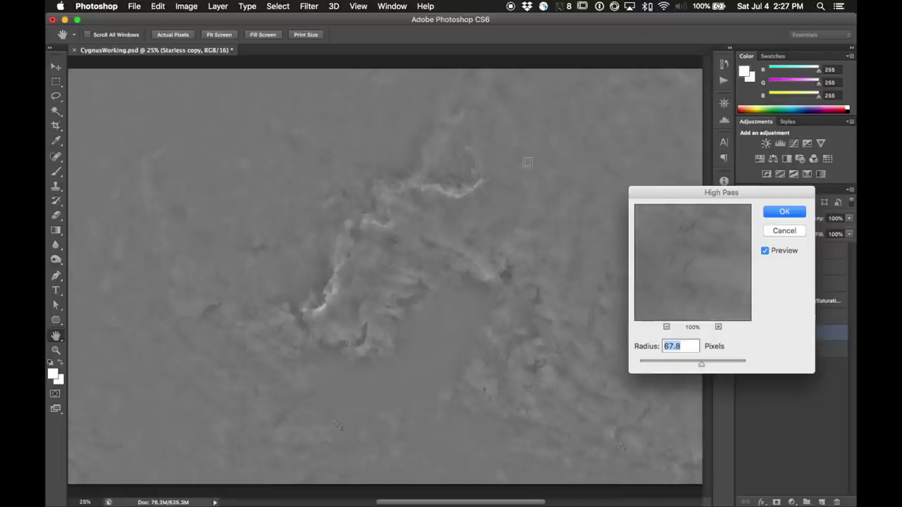
pyautogui.click(786, 211)
# Make Starless copy 2 visible and repeat the last High Pass filter on it.
pyautogui.click(796, 317)
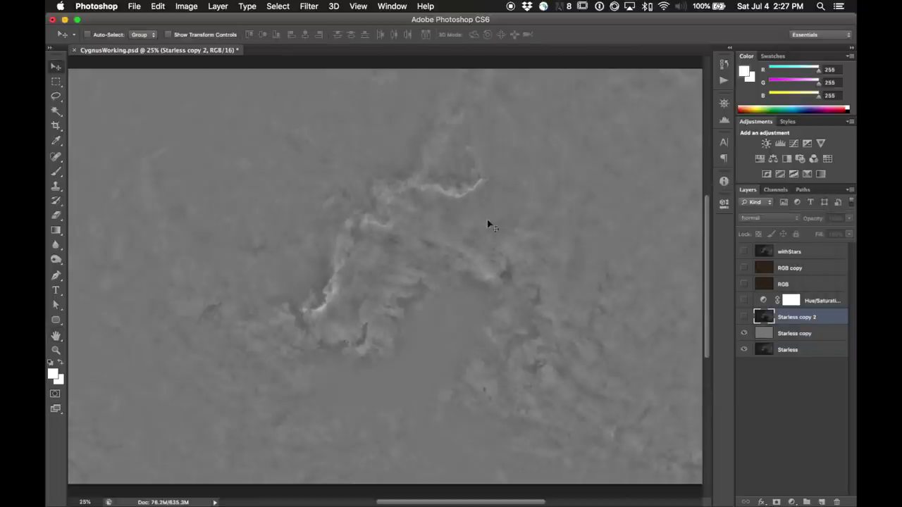
pyautogui.click(307, 5)
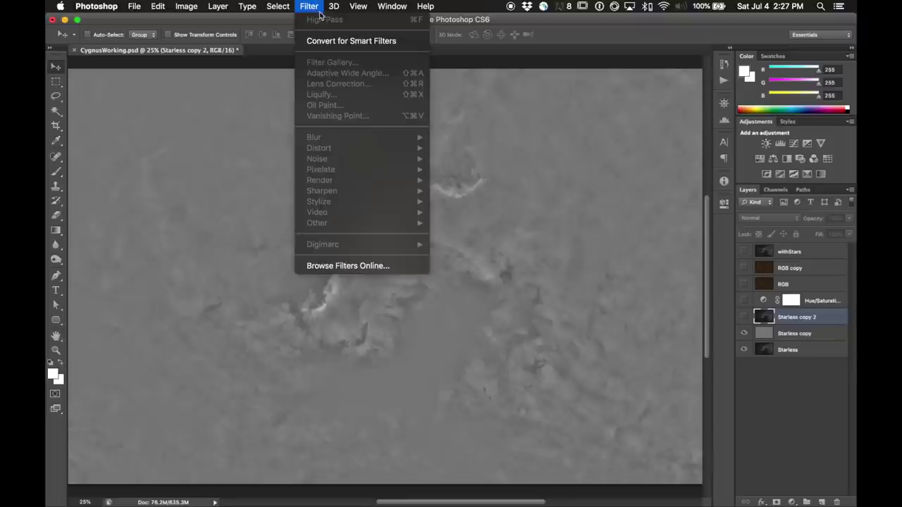
pyautogui.click(319, 5)
pyautogui.click(745, 319)
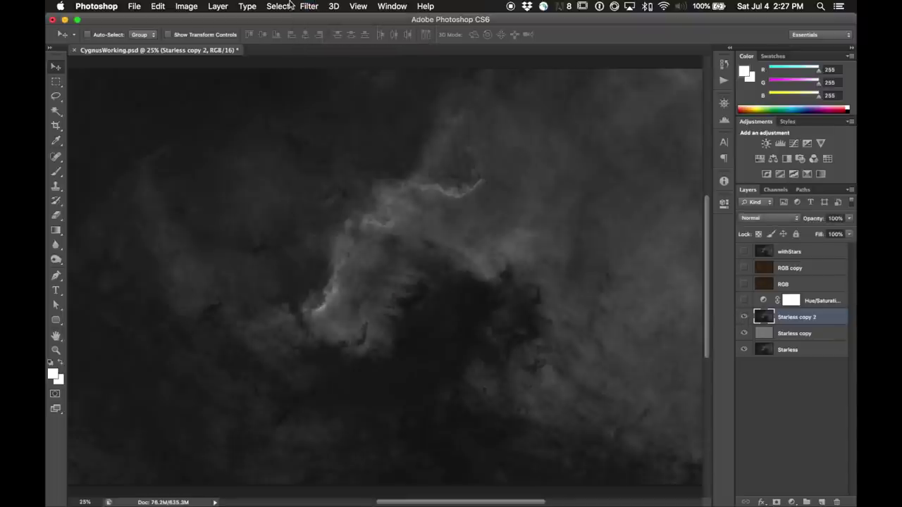
pyautogui.click(319, 6)
pyautogui.click(324, 20)
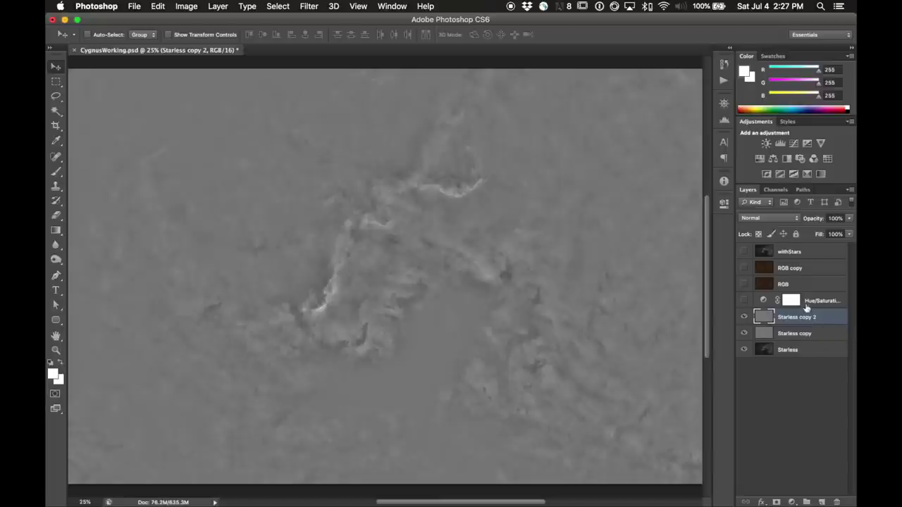
# Set Starless copy's blend mode to Screen and Starless copy 2's to Soft Light.
pyautogui.click(814, 333)
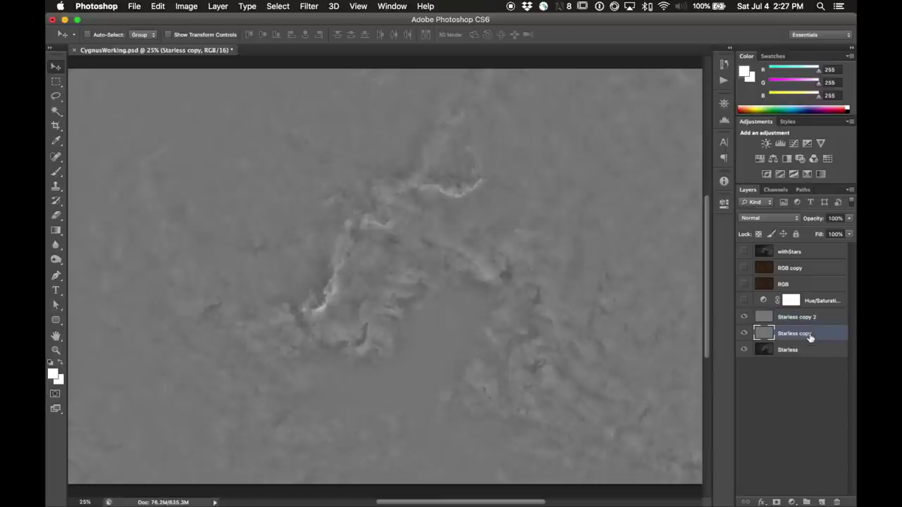
pyautogui.click(764, 218)
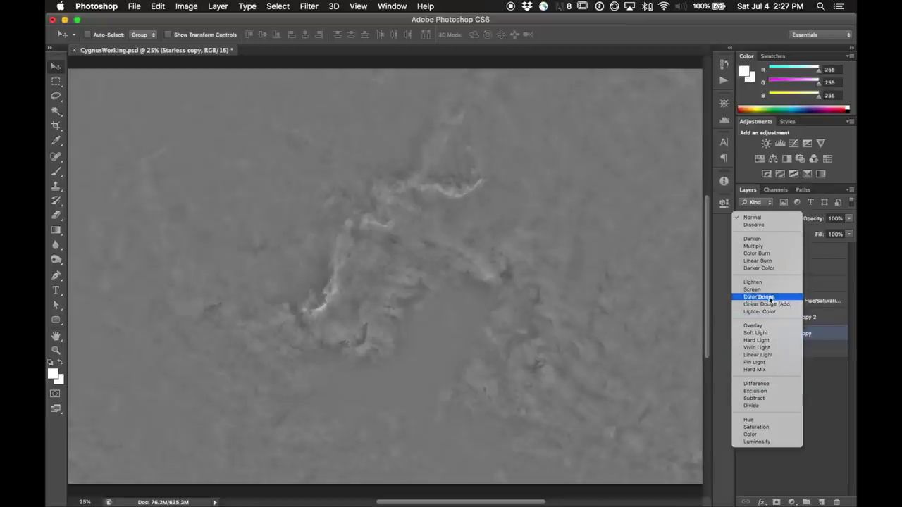
pyautogui.click(835, 356)
pyautogui.click(825, 318)
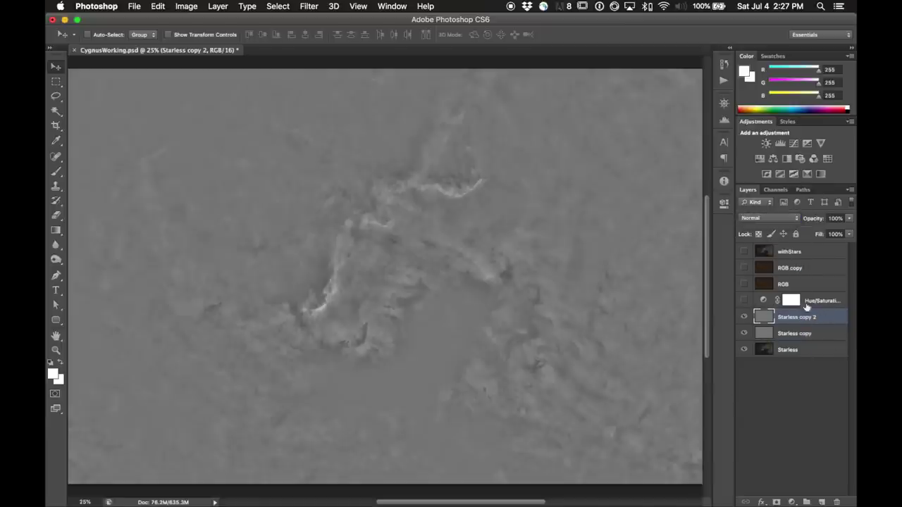
pyautogui.click(765, 217)
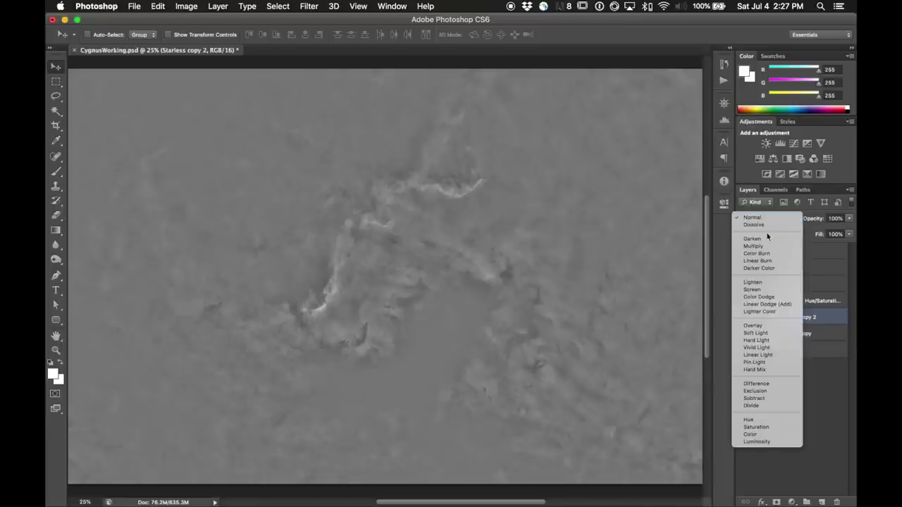
pyautogui.click(772, 332)
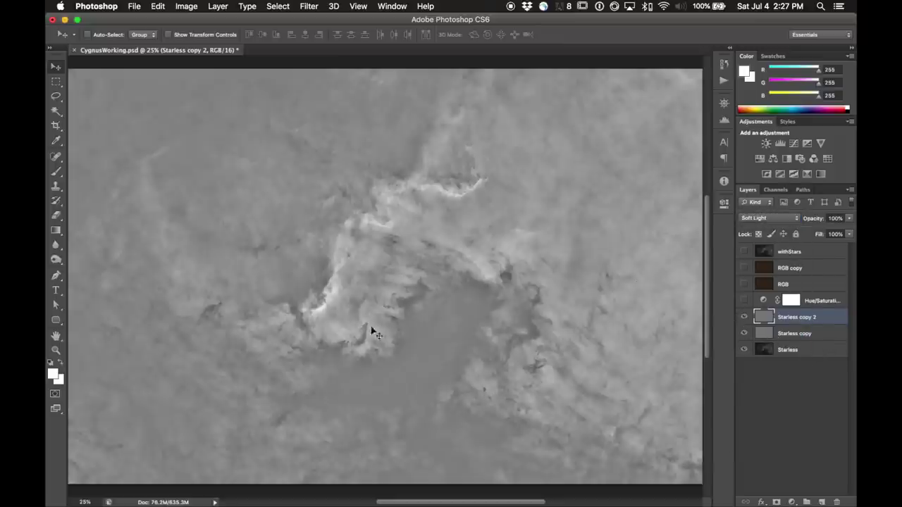
# Lower Starless copy to 35% opacity and Starless copy 2 to 34%.
pyautogui.click(822, 334)
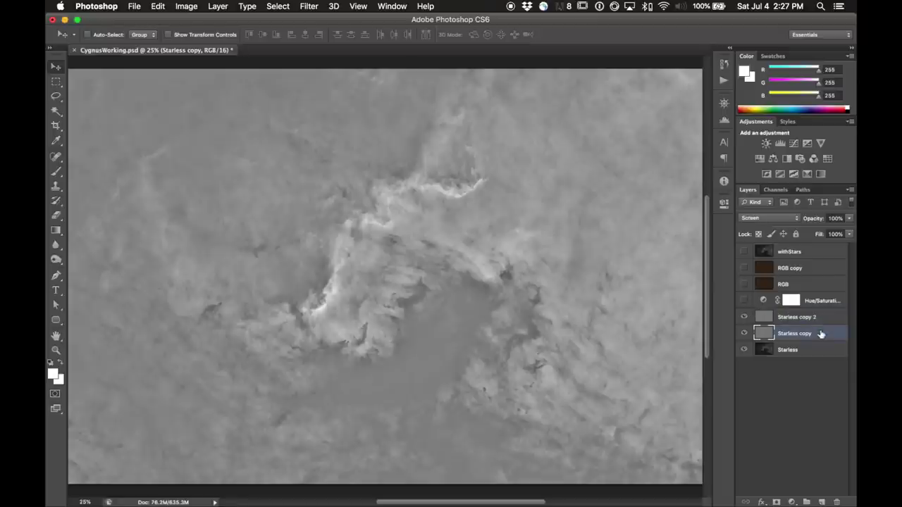
pyautogui.click(848, 221)
pyautogui.click(814, 230)
pyautogui.click(825, 318)
pyautogui.click(849, 220)
pyautogui.click(814, 231)
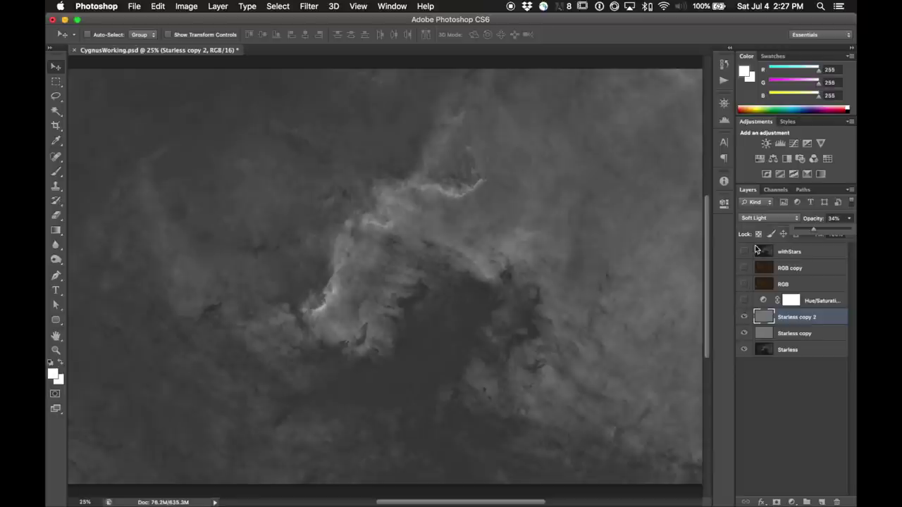
# Add a Curves adjustment with its black point dragged right to darken the background.
pyautogui.click(794, 145)
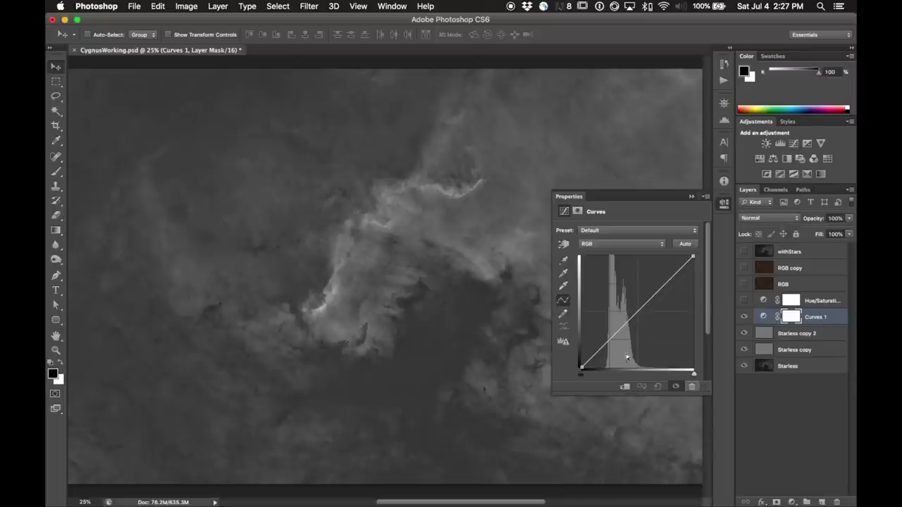
pyautogui.moveTo(581, 367); pyautogui.dragTo(599, 368)
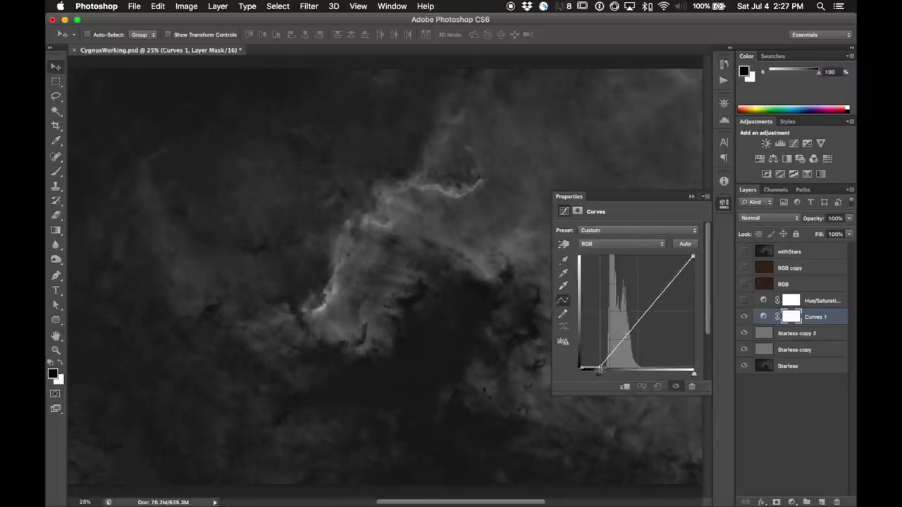
pyautogui.click(723, 204)
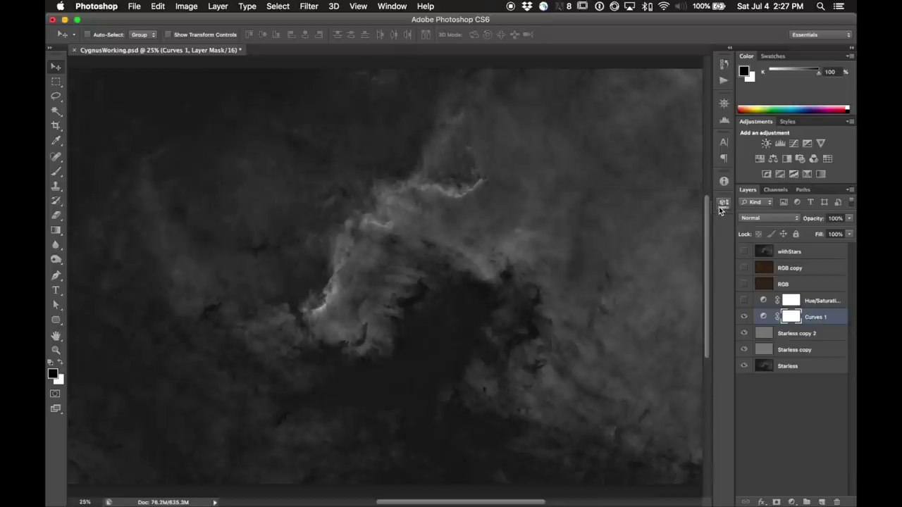
# Group Curves 1 and both Starless copies and name the group 'high pass group'.
pyautogui.keyDown('shift'); pyautogui.click(819, 352); pyautogui.keyUp('shift')
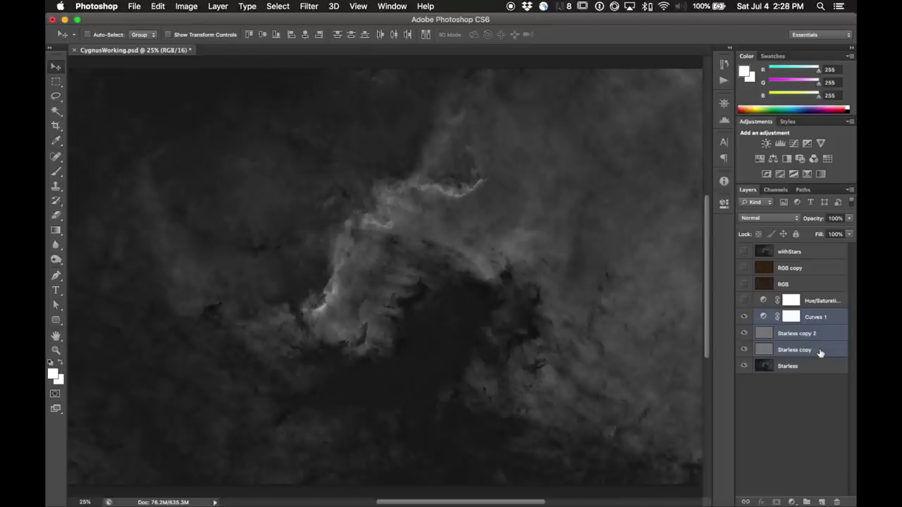
pyautogui.press('super+g')
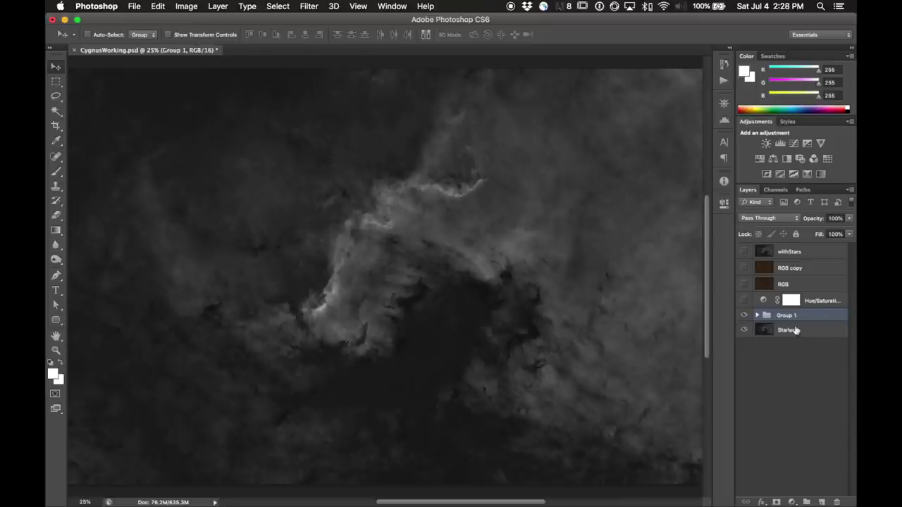
pyautogui.doubleClick(788, 316)
pyautogui.write('N')
pyautogui.write('igh pass')
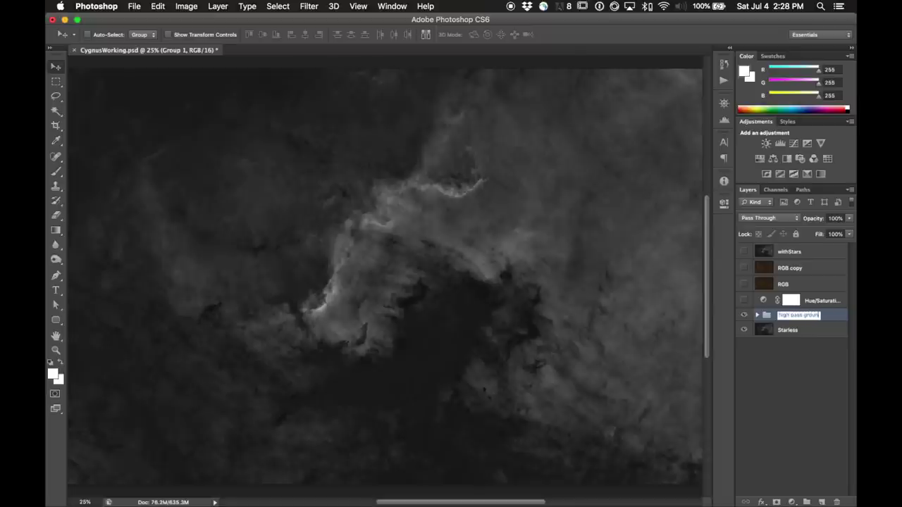
pyautogui.write(' group')
pyautogui.press('Return')
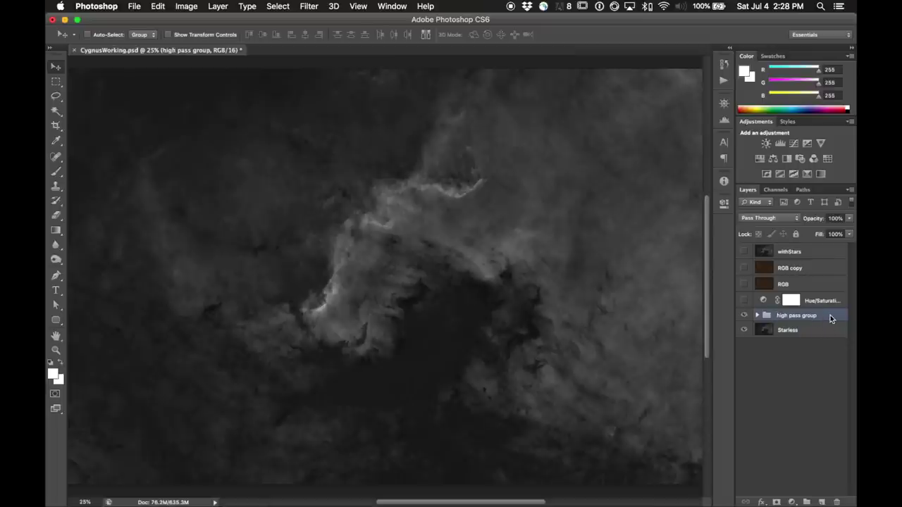
# Toggle the high pass group's visibility repeatedly to compare, leaving it visible.
pyautogui.click(745, 318)
pyautogui.click(745, 319)
pyautogui.click(745, 318)
pyautogui.click(745, 318)
pyautogui.click(745, 320)
pyautogui.click(744, 319)
pyautogui.click(745, 319)
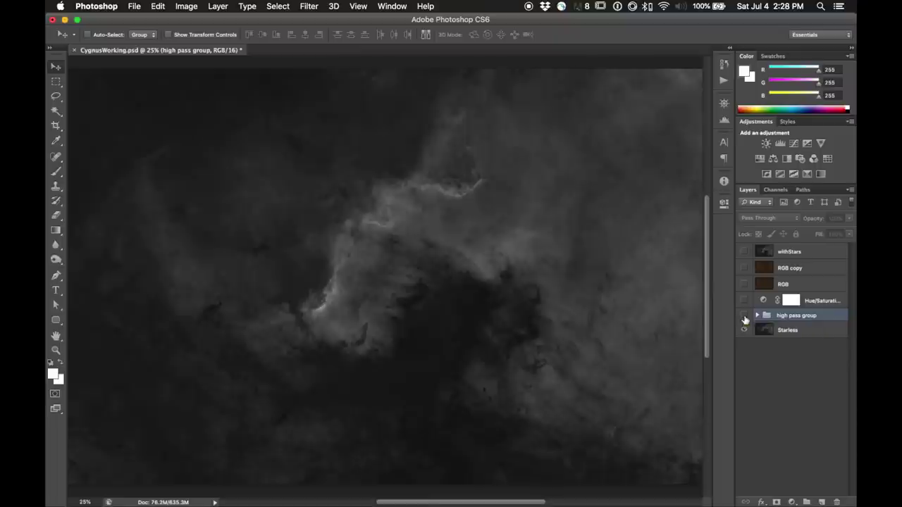
pyautogui.click(745, 319)
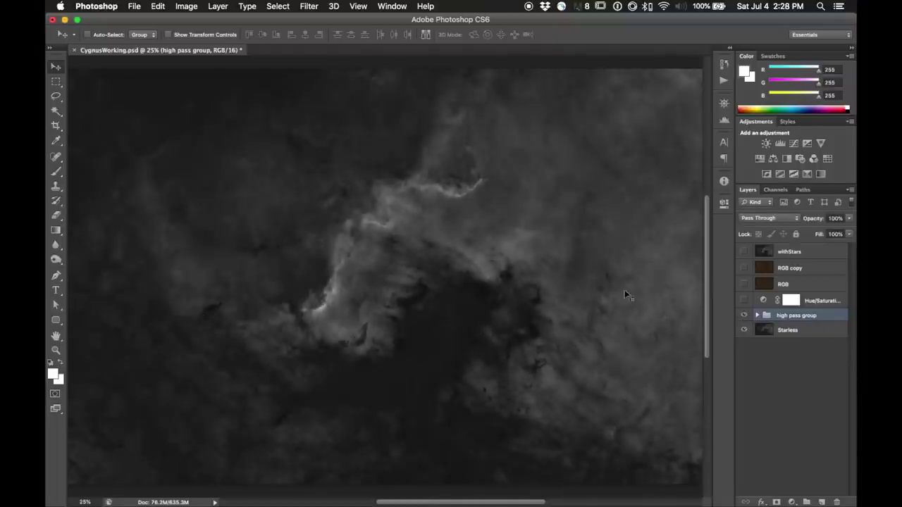
pyautogui.click(745, 319)
pyautogui.click(745, 319)
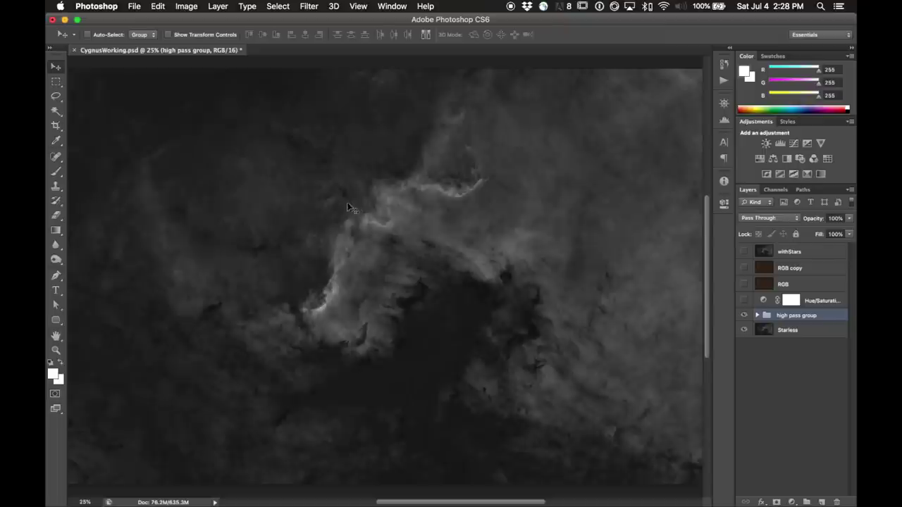
pyautogui.click(745, 315)
pyautogui.click(745, 316)
pyautogui.click(745, 315)
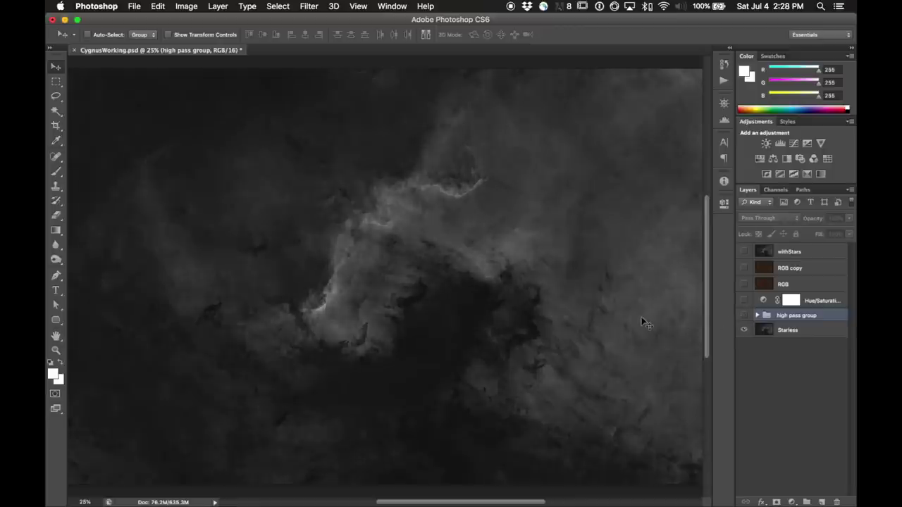
pyautogui.press('super+minus')
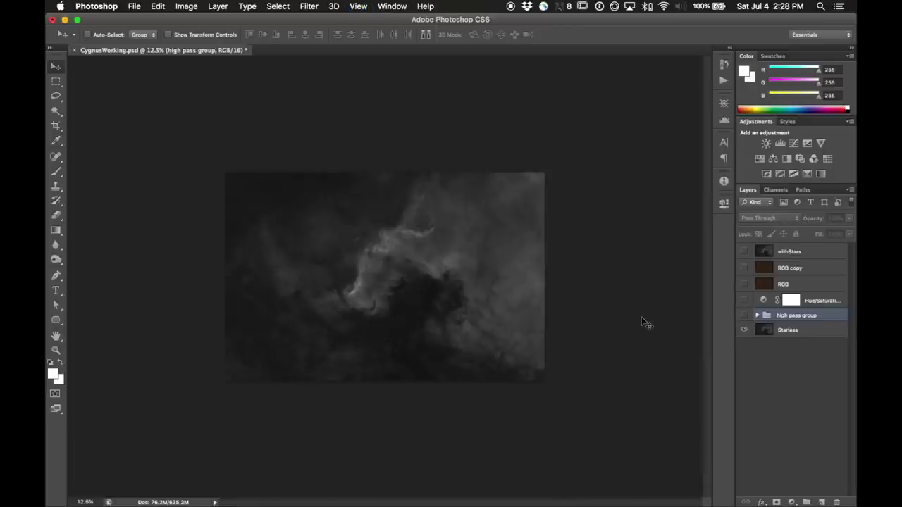
pyautogui.press('super+plus')
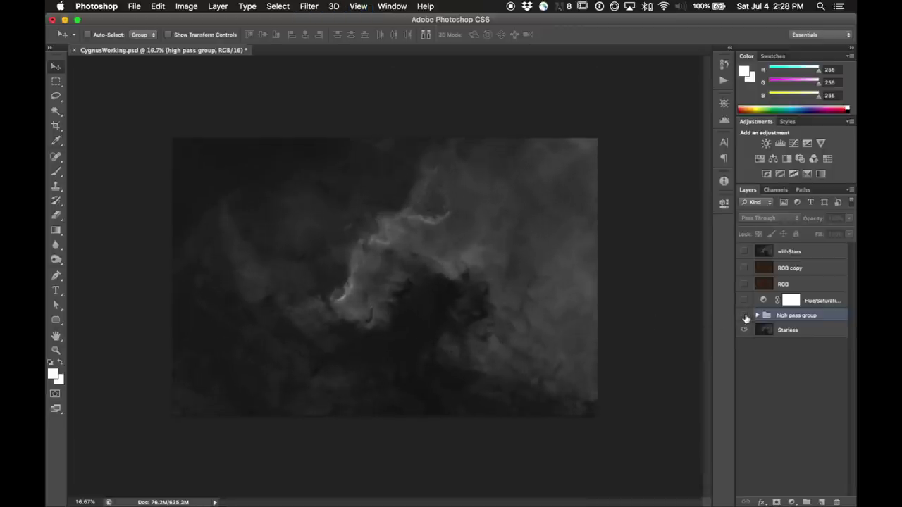
pyautogui.click(744, 316)
pyautogui.click(744, 317)
pyautogui.click(744, 317)
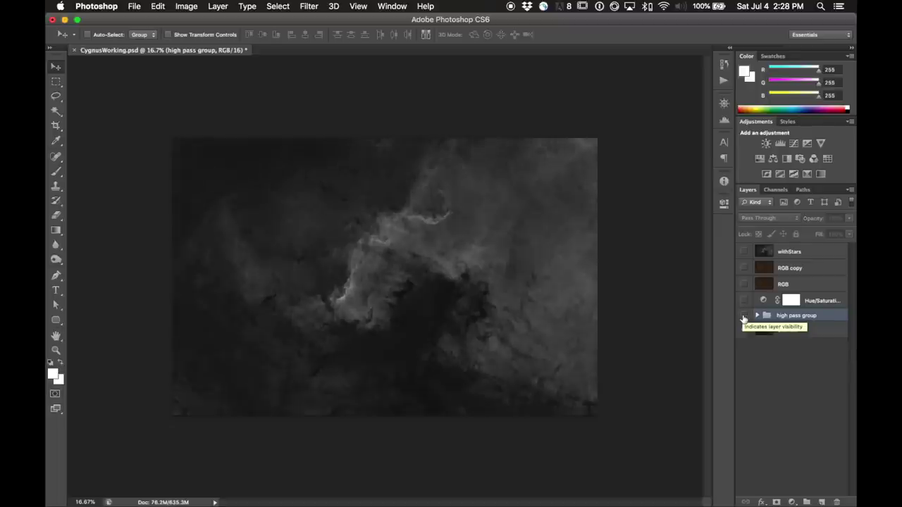
pyautogui.click(743, 317)
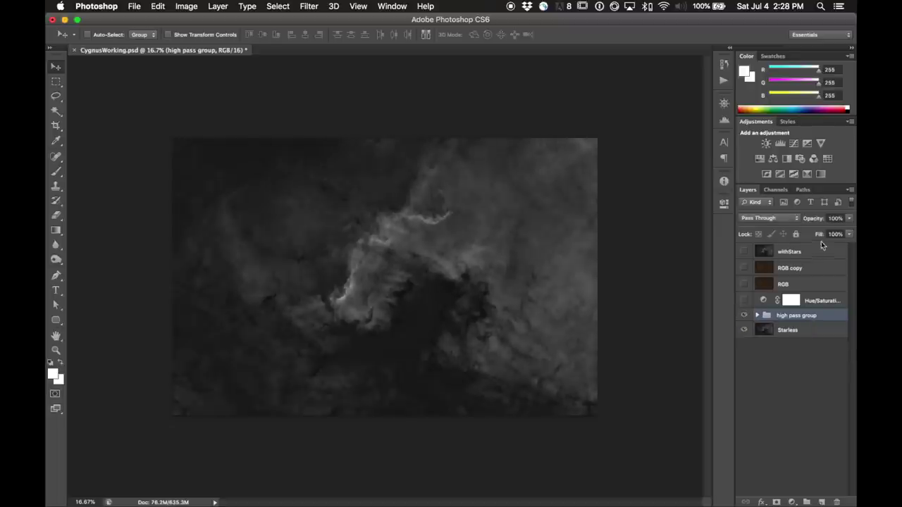
# Lower the high pass group's opacity to about 70%.
pyautogui.click(849, 220)
pyautogui.click(840, 232)
pyautogui.moveTo(836, 228); pyautogui.dragTo(832, 228)
pyautogui.click(849, 219)
# Compare the group on and off, then show the Hue/Saturation, RGB, RGB copy and withStars layers.
pyautogui.click(745, 317)
pyautogui.click(745, 317)
pyautogui.click(744, 317)
pyautogui.click(745, 317)
pyautogui.click(744, 300)
pyautogui.moveTo(744, 283); pyautogui.dragTo(744, 252)
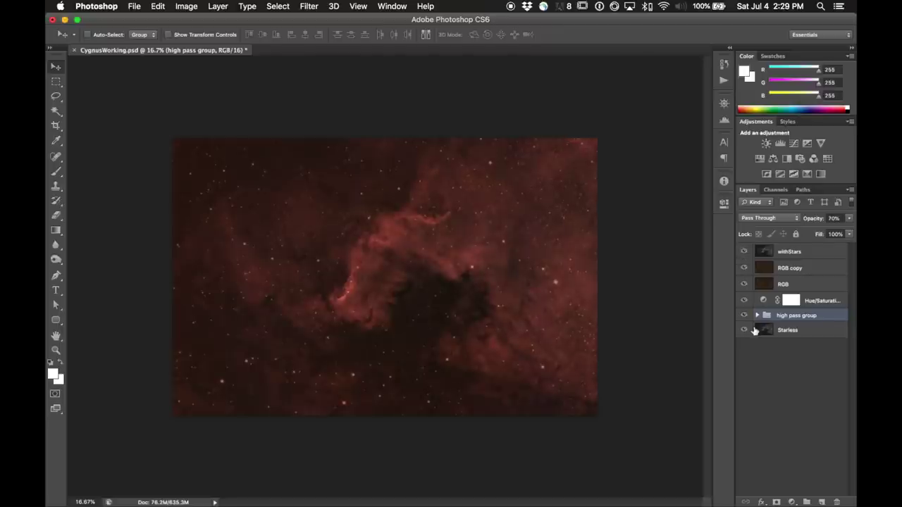
# Add a Curves 2 adjustment above withStars with its black point lifted slightly.
pyautogui.click(812, 253)
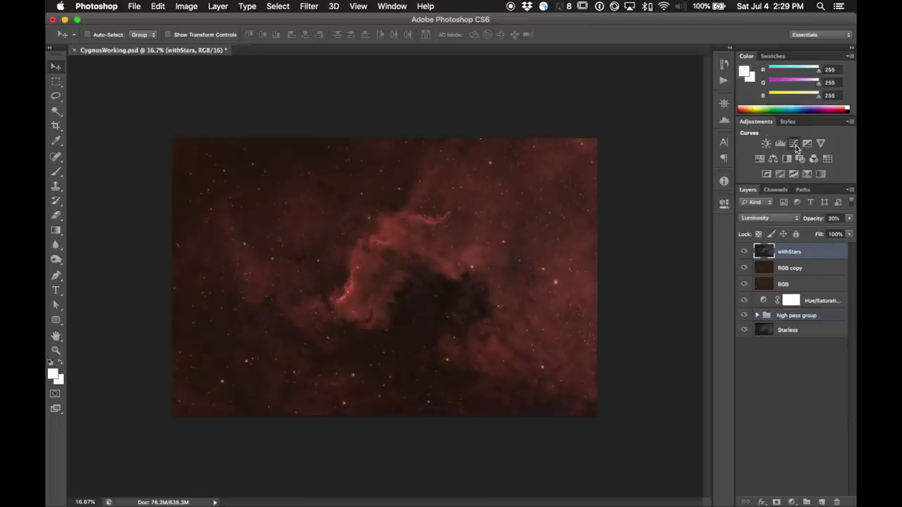
pyautogui.click(792, 144)
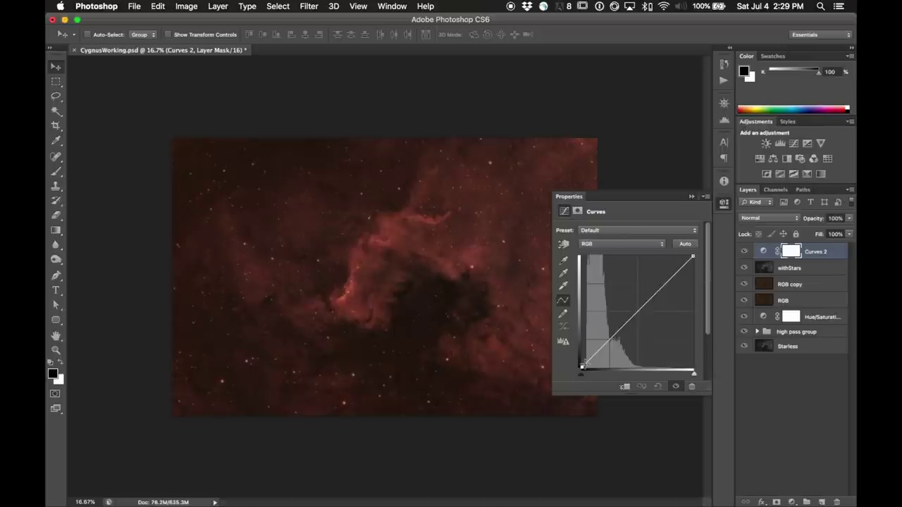
pyautogui.moveTo(582, 366); pyautogui.dragTo(609, 339)
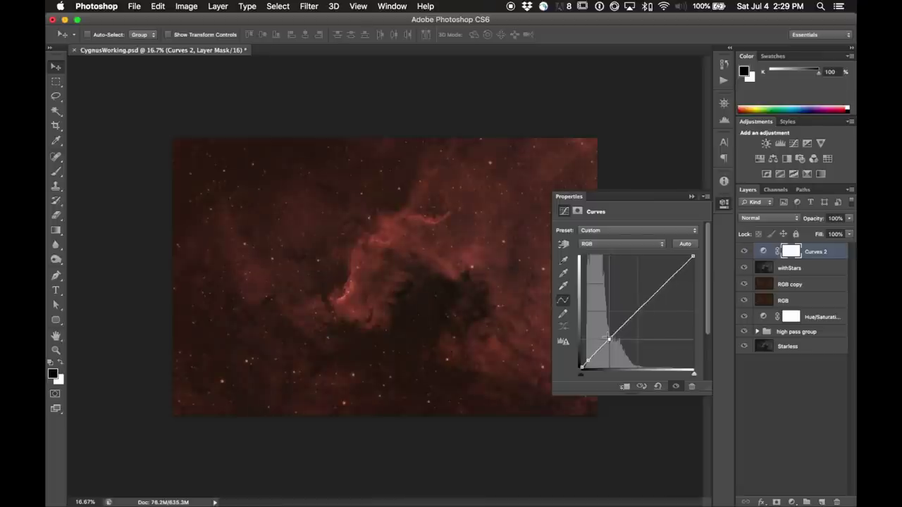
pyautogui.click(726, 204)
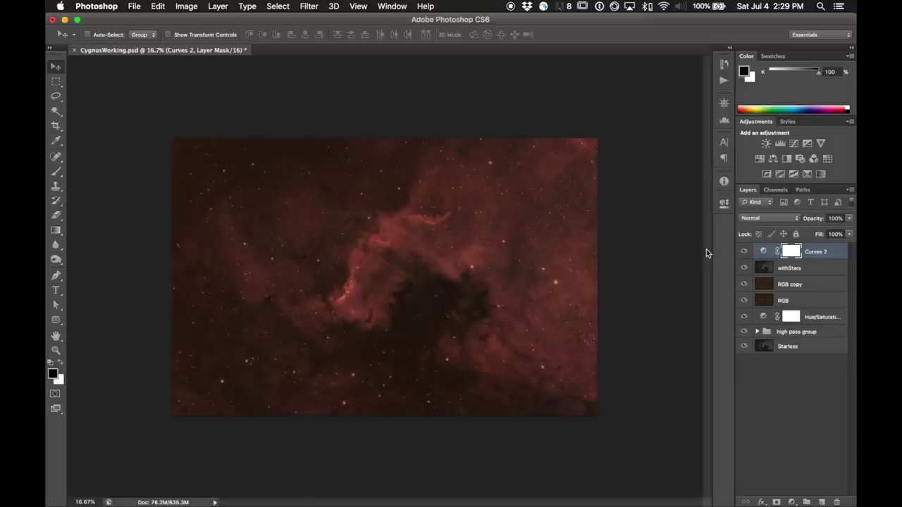
pyautogui.press('super+equal')
pyautogui.press('super+equal')
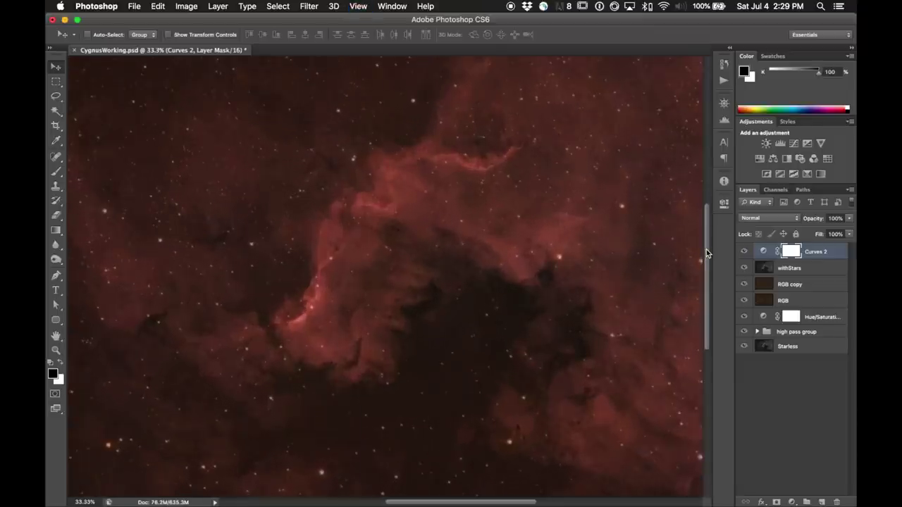
pyautogui.press('super+minus')
pyautogui.press('super+equal')
pyautogui.press('super+minus')
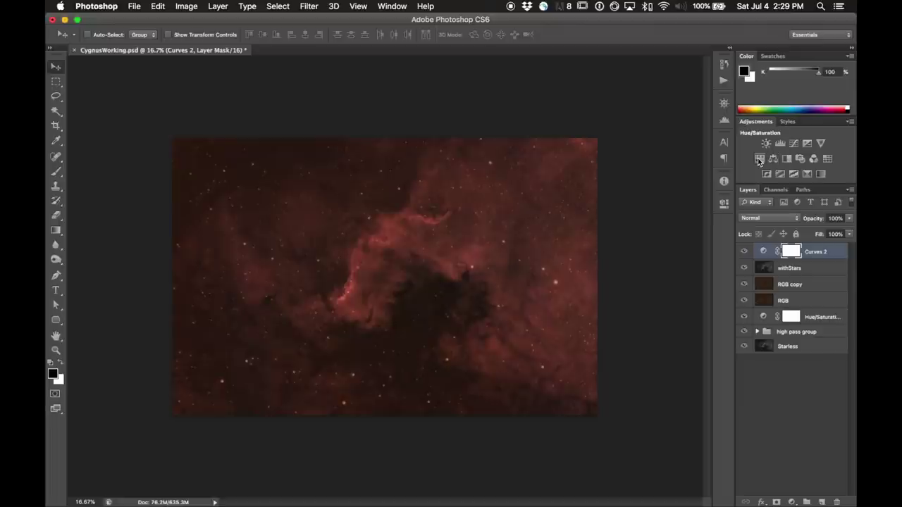
# Add a Hue/Saturation adjustment with Saturation at +10 and compare it on and off.
pyautogui.click(755, 161)
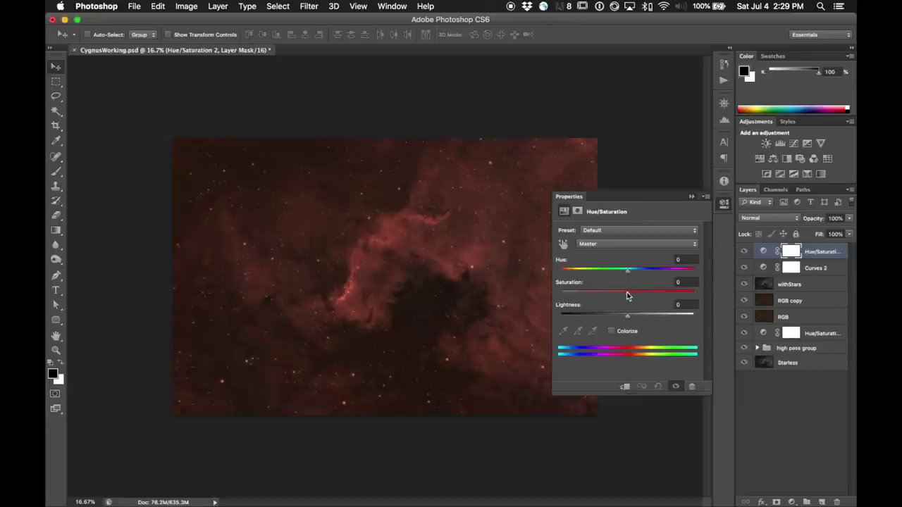
pyautogui.moveTo(627, 293); pyautogui.dragTo(634, 296)
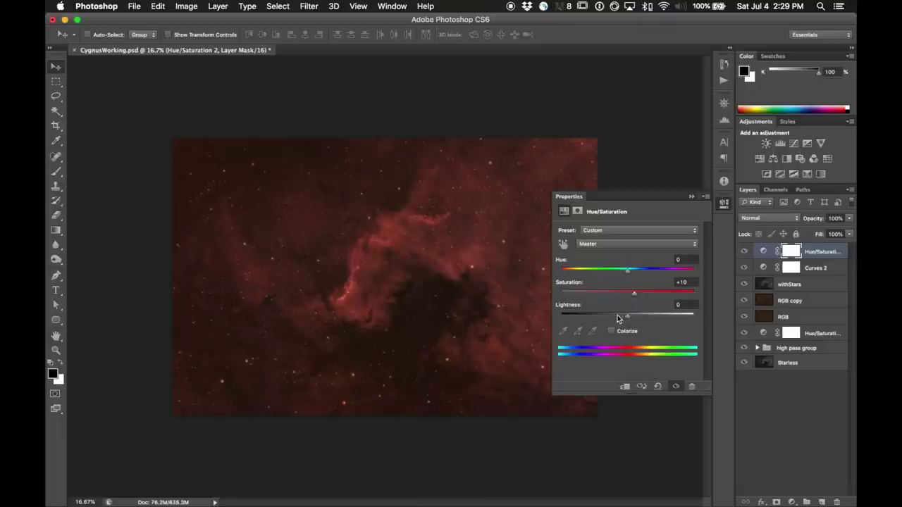
pyautogui.click(724, 204)
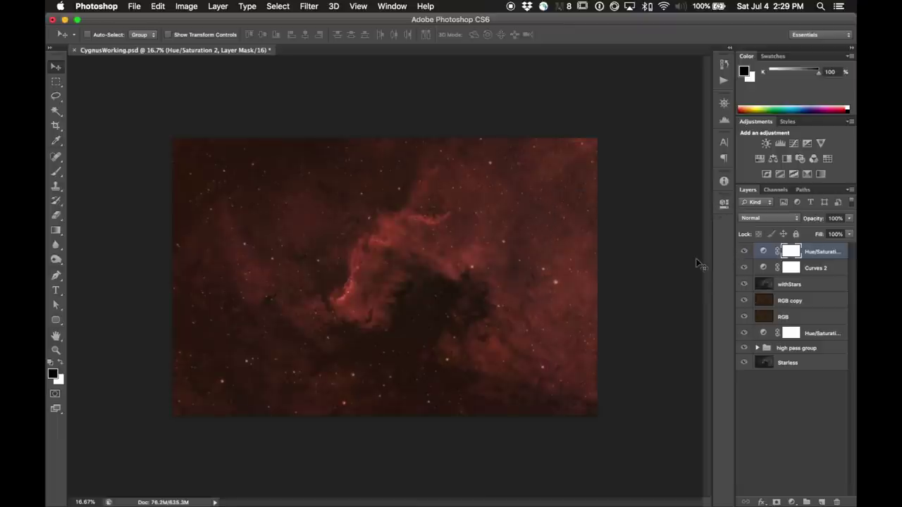
pyautogui.click(744, 252)
pyautogui.click(744, 253)
pyautogui.click(744, 252)
pyautogui.click(744, 252)
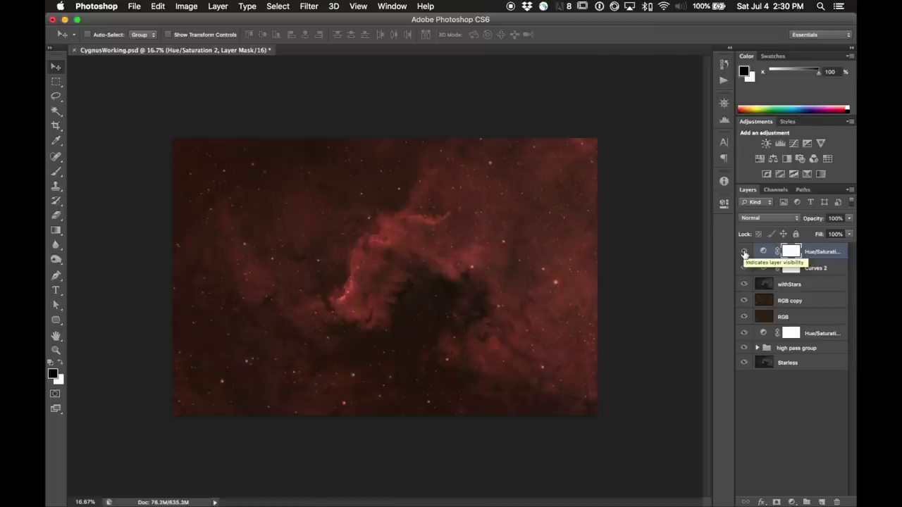
pyautogui.click(744, 253)
pyautogui.click(744, 252)
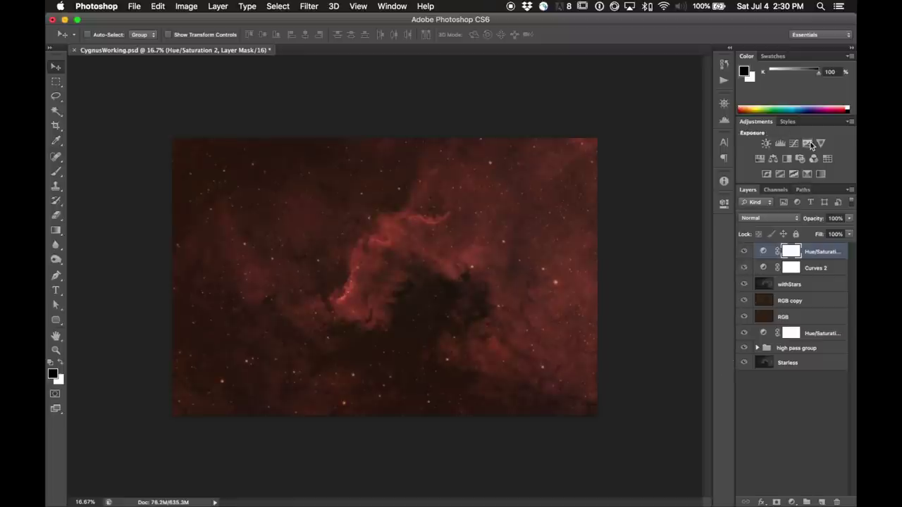
# Add a Color Balance adjustment shifting midtones Cyan/Red to −14, and compare it on and off.
pyautogui.click(775, 160)
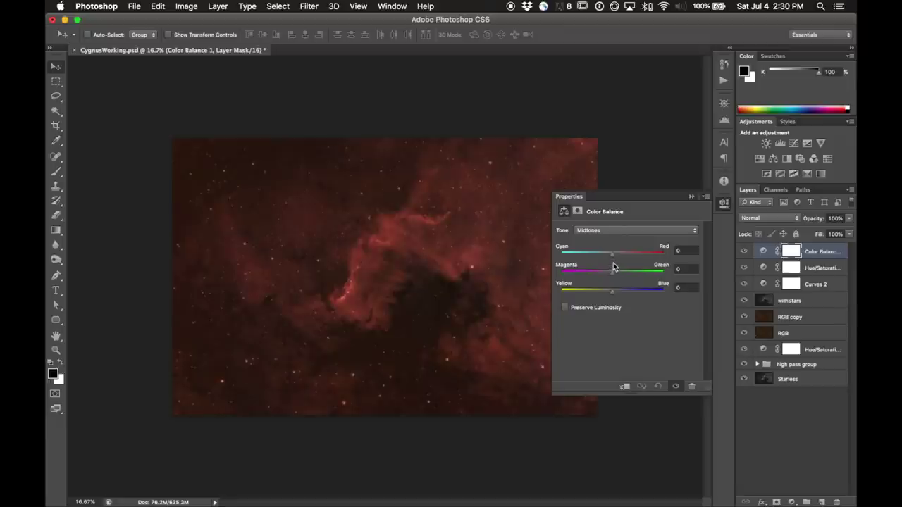
pyautogui.moveTo(612, 255); pyautogui.dragTo(606, 258)
pyautogui.moveTo(608, 258); pyautogui.dragTo(605, 258)
pyautogui.click(724, 204)
pyautogui.click(744, 252)
pyautogui.click(745, 253)
pyautogui.click(745, 252)
pyautogui.click(745, 252)
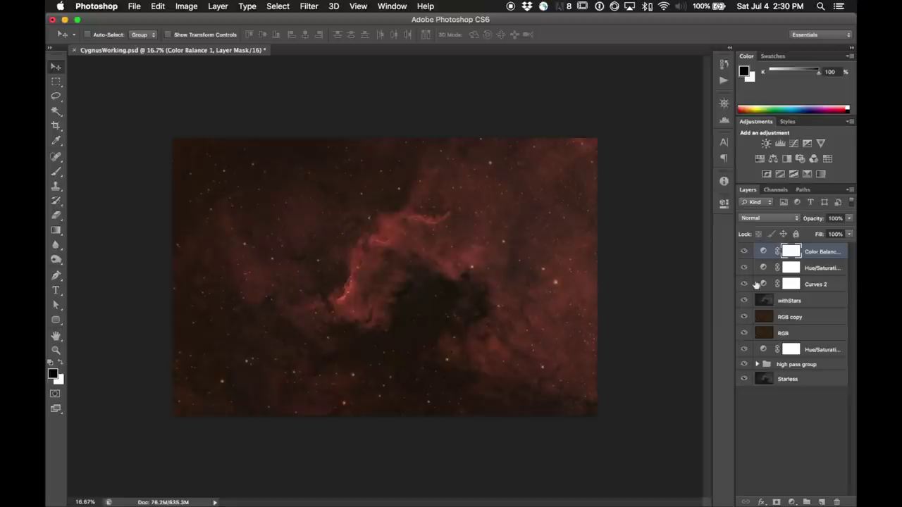
# Refine the Color Balance midtones and nudge the shadows toward cyan, then compare.
pyautogui.click(763, 252)
pyautogui.doubleClick(763, 252)
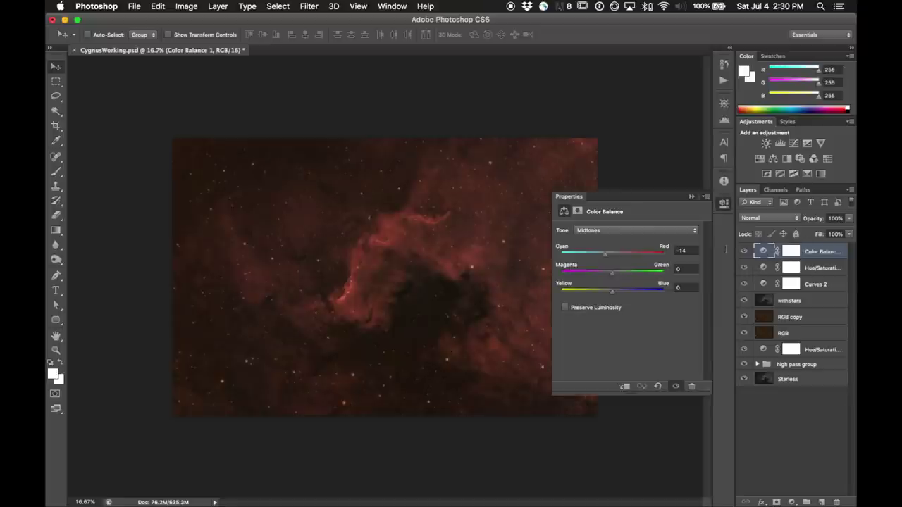
pyautogui.moveTo(606, 252); pyautogui.dragTo(604, 255)
pyautogui.click(620, 230)
pyautogui.click(620, 225)
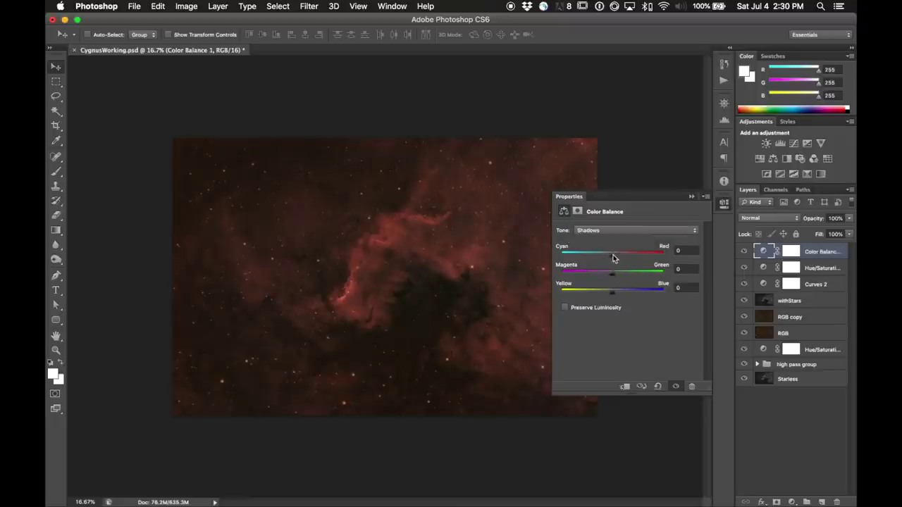
pyautogui.moveTo(617, 253); pyautogui.dragTo(611, 257)
pyautogui.click(724, 204)
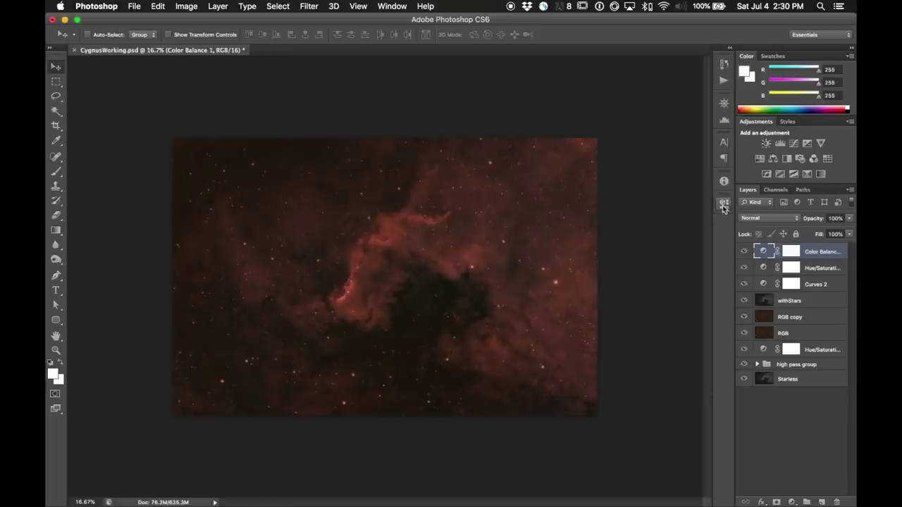
pyautogui.click(745, 251)
pyautogui.click(745, 251)
pyautogui.click(745, 251)
pyautogui.click(745, 251)
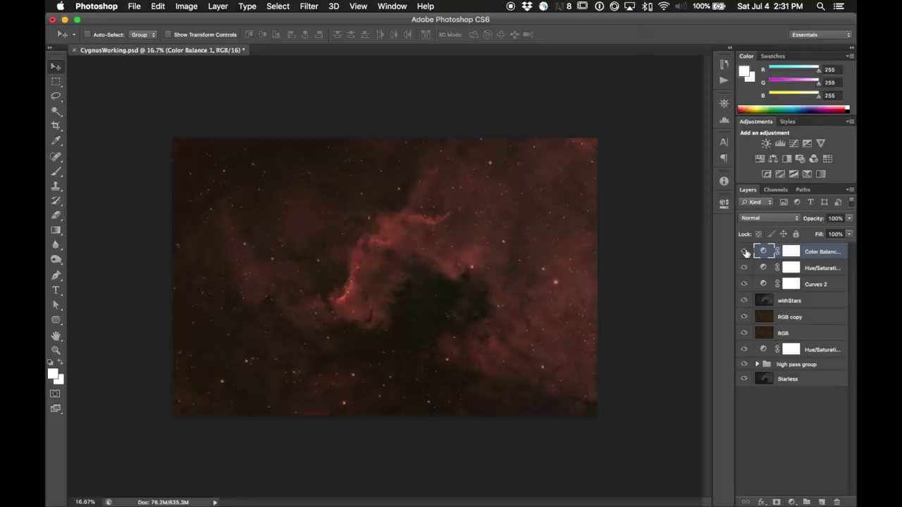
pyautogui.click(744, 252)
pyautogui.click(744, 252)
pyautogui.click(744, 252)
pyautogui.click(744, 251)
pyautogui.press('super+equal')
pyautogui.press('super+equal')
pyautogui.press('super+equal')
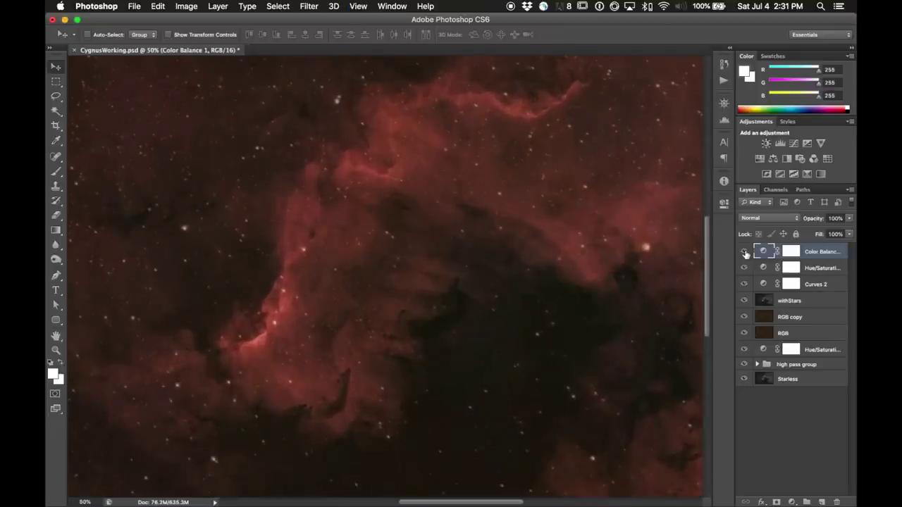
pyautogui.press('super+equal')
pyautogui.press('super+equal')
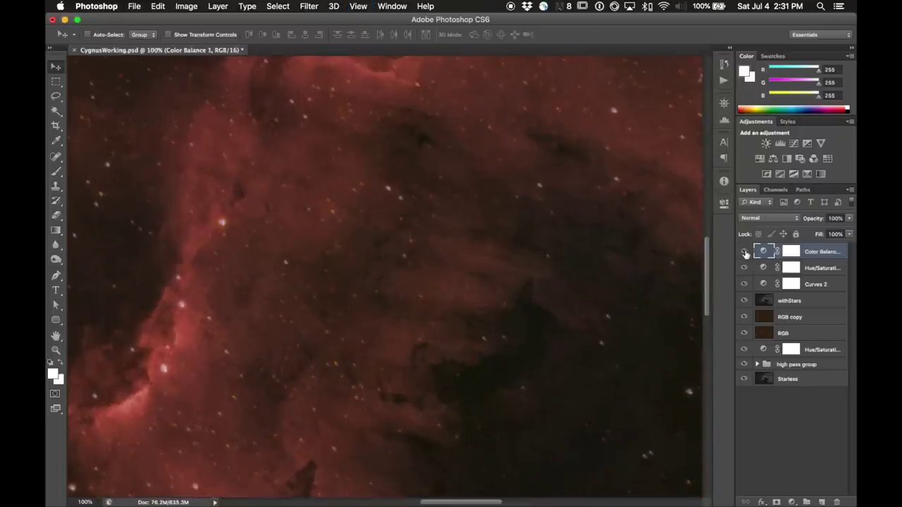
pyautogui.press('super+minus')
pyautogui.press('super+minus')
pyautogui.press('super+minus')
pyautogui.press('super+minus')
pyautogui.press('super+minus')
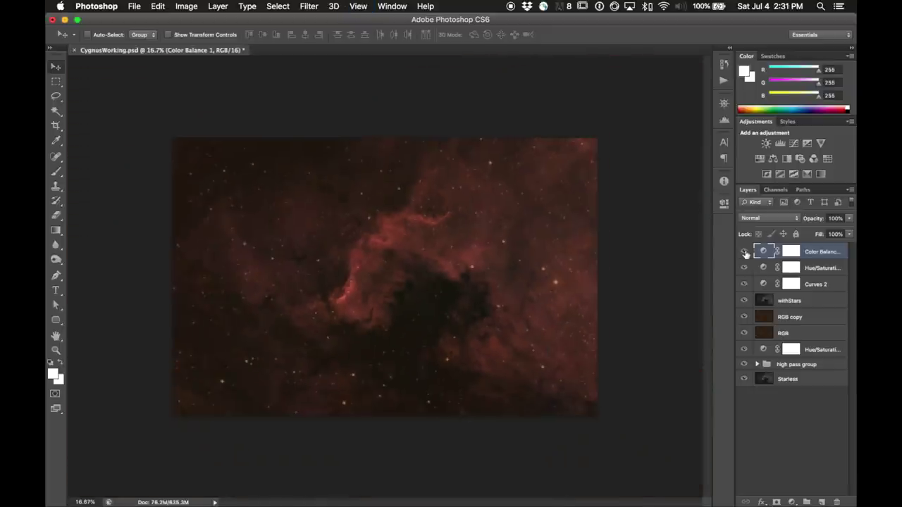
pyautogui.press('super+equal')
pyautogui.press('super+minus')
# Choose the Crop tool with the 16:9 aspect-ratio preset.
pyautogui.click(54, 128)
pyautogui.click(111, 35)
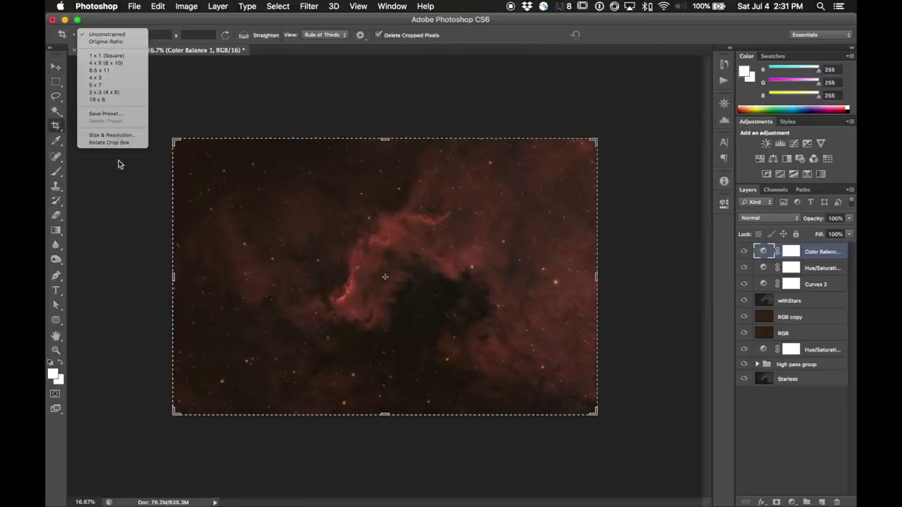
pyautogui.click(107, 56)
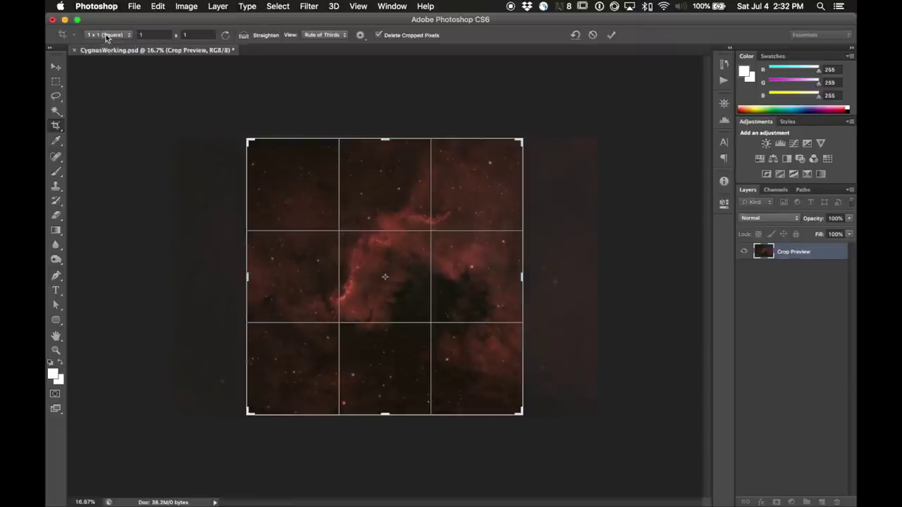
pyautogui.click(106, 35)
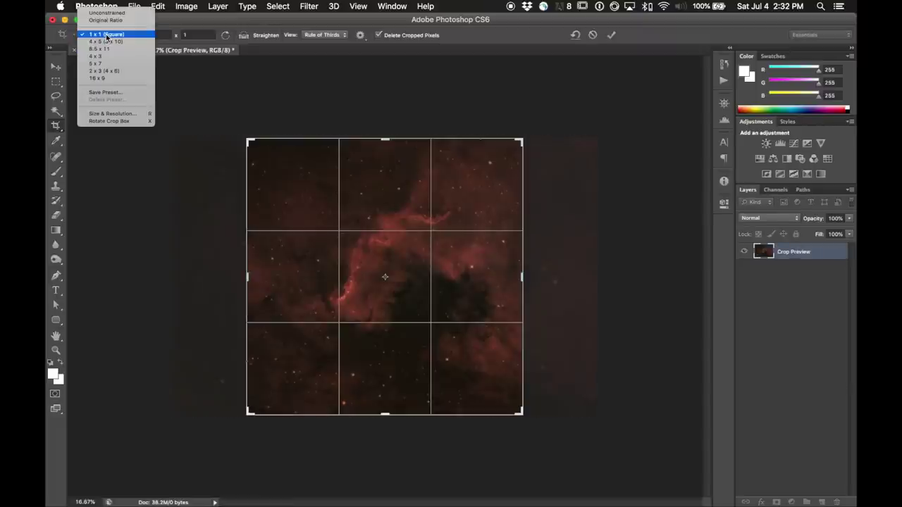
pyautogui.click(99, 78)
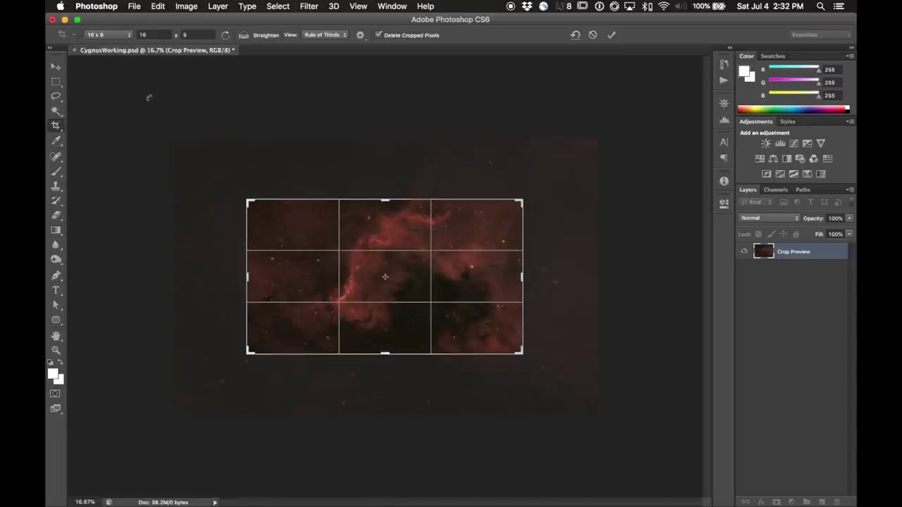
# Enlarge the 16:9 crop frame over most of the image and centre the nebula.
pyautogui.moveTo(248, 202); pyautogui.dragTo(213, 182)
pyautogui.moveTo(556, 370); pyautogui.dragTo(585, 388)
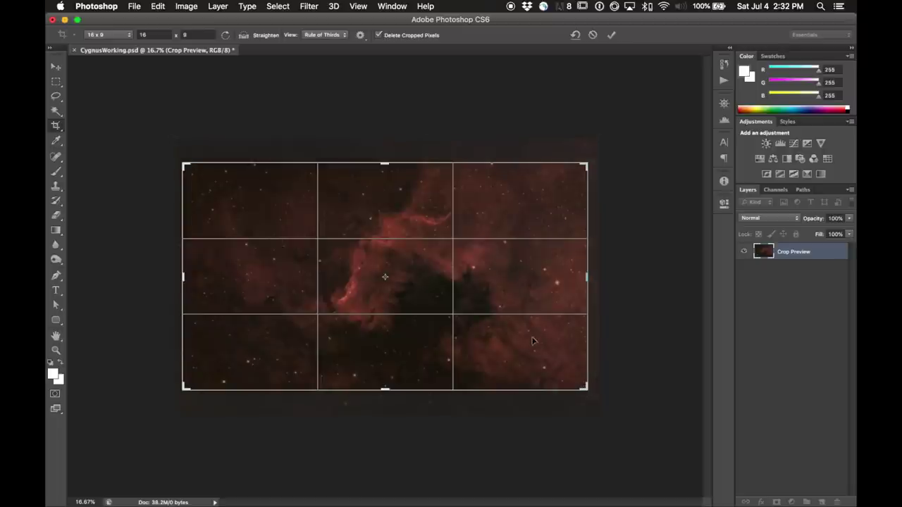
pyautogui.moveTo(531, 347); pyautogui.dragTo(511, 329)
pyautogui.moveTo(347, 244); pyautogui.dragTo(347, 250)
pyautogui.moveTo(189, 168); pyautogui.dragTo(176, 157)
pyautogui.moveTo(405, 272); pyautogui.dragTo(403, 265)
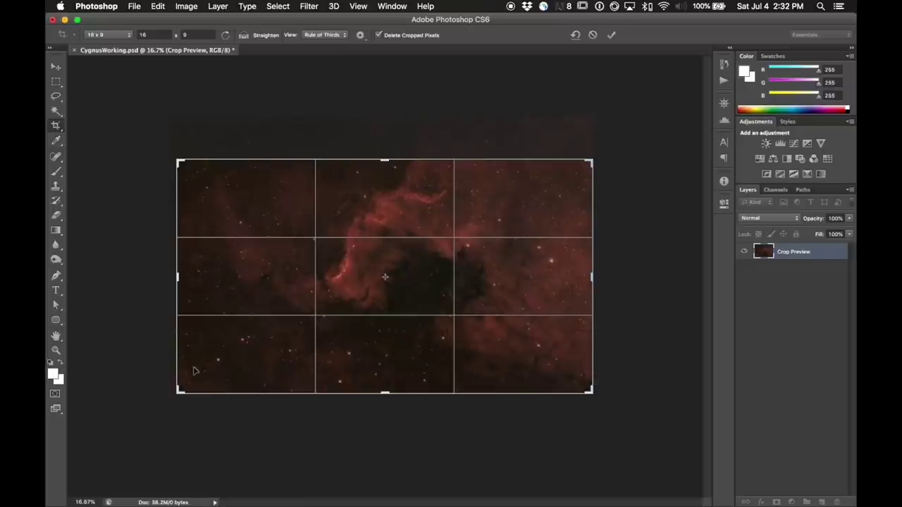
# Rotate the image slightly, refine the crop edges around the Cygnus Wall, and commit.
pyautogui.moveTo(407, 239)
pyautogui.mouseDown()
pyautogui.moveTo(409, 216)
pyautogui.moveTo(414, 228)
pyautogui.mouseUp()
pyautogui.moveTo(610, 124); pyautogui.dragTo(604, 115)
pyautogui.moveTo(180, 162); pyautogui.dragTo(191, 168)
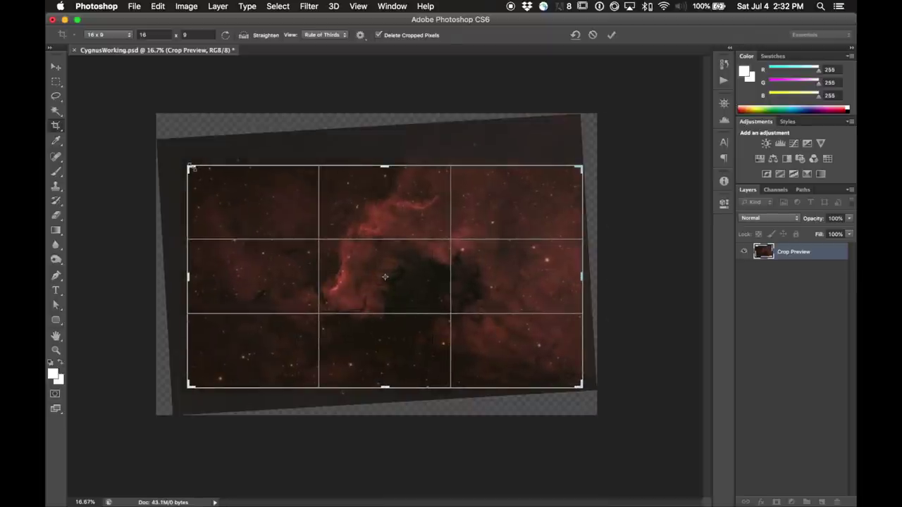
pyautogui.moveTo(384, 167); pyautogui.dragTo(384, 158)
pyautogui.moveTo(594, 276); pyautogui.dragTo(591, 275)
pyautogui.moveTo(513, 311); pyautogui.dragTo(512, 312)
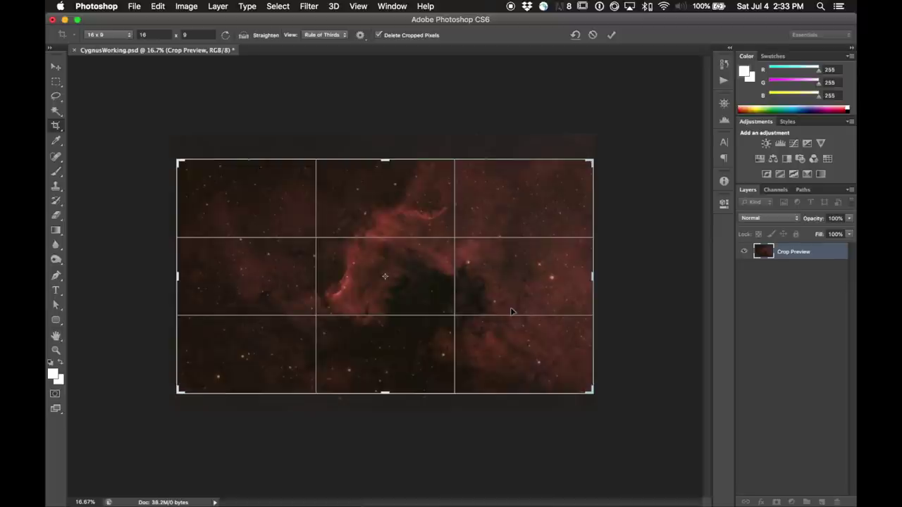
pyautogui.press('Return')
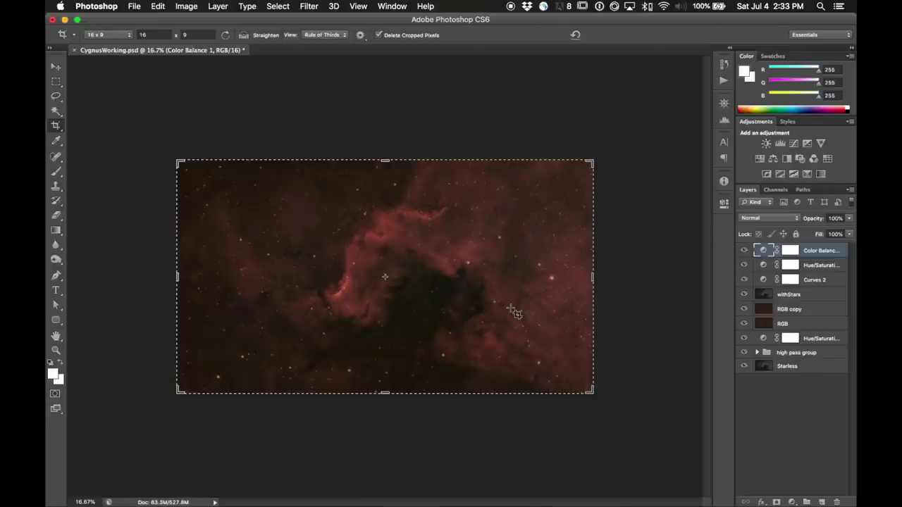
# Save for Web as a JPEG at Quality 100 (Maximum), with the preview fit on screen.
pyautogui.click(129, 5)
pyautogui.click(191, 162)
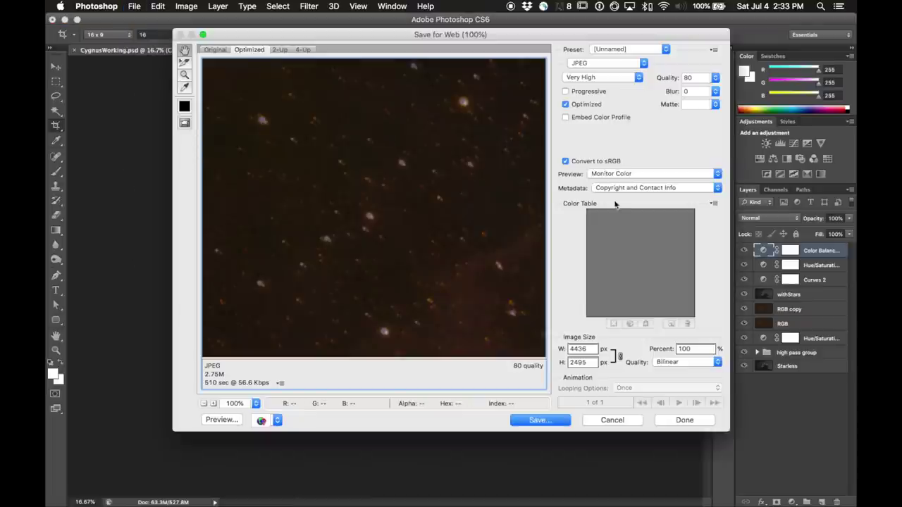
pyautogui.click(255, 458)
pyautogui.click(343, 491)
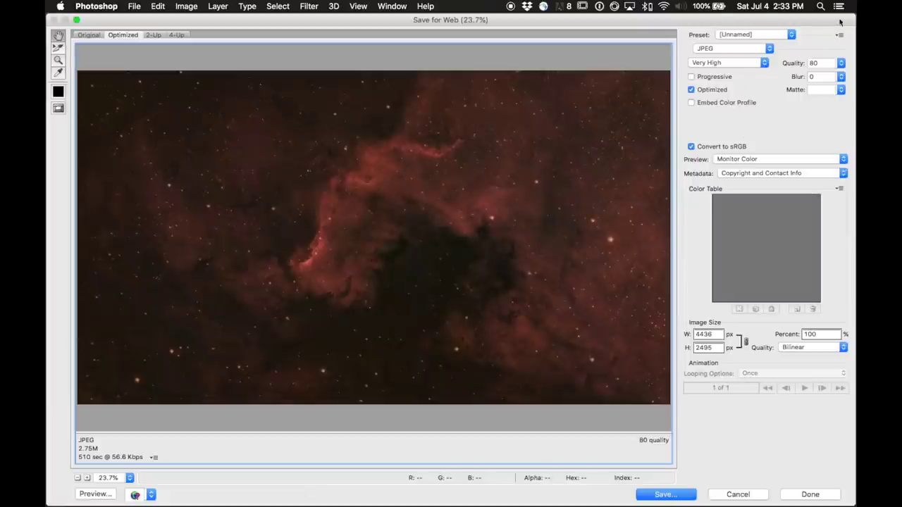
pyautogui.click(841, 63)
pyautogui.moveTo(831, 79); pyautogui.dragTo(856, 83)
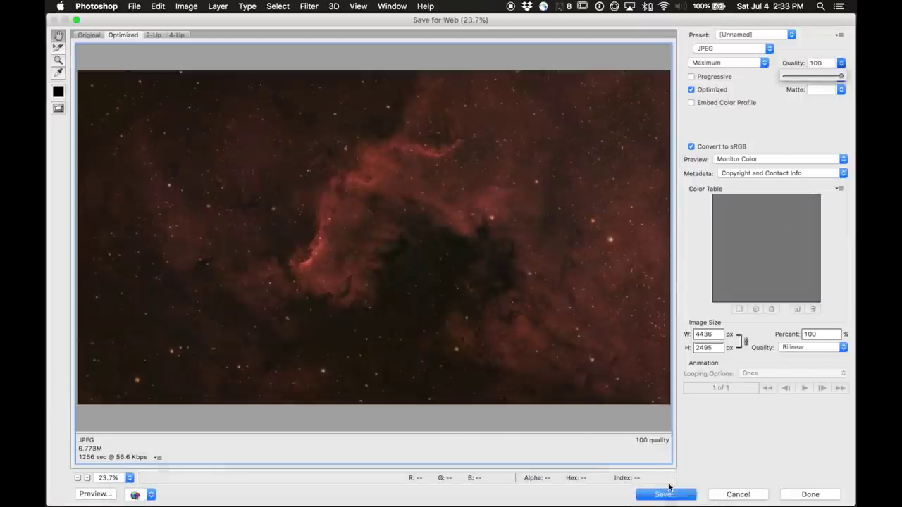
pyautogui.click(666, 495)
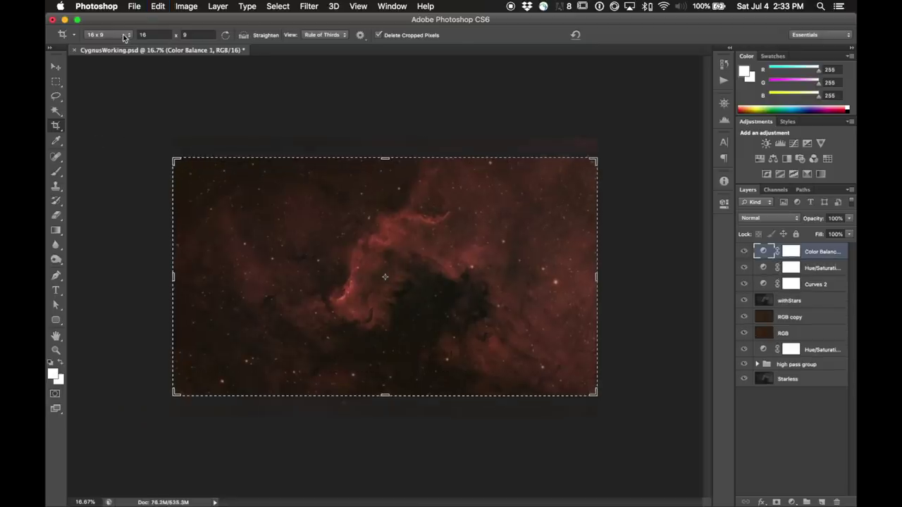
# Switch the crop from 1 x 1 Square to Unconstrained, widen it to about 80% width, and commit.
pyautogui.click(124, 36)
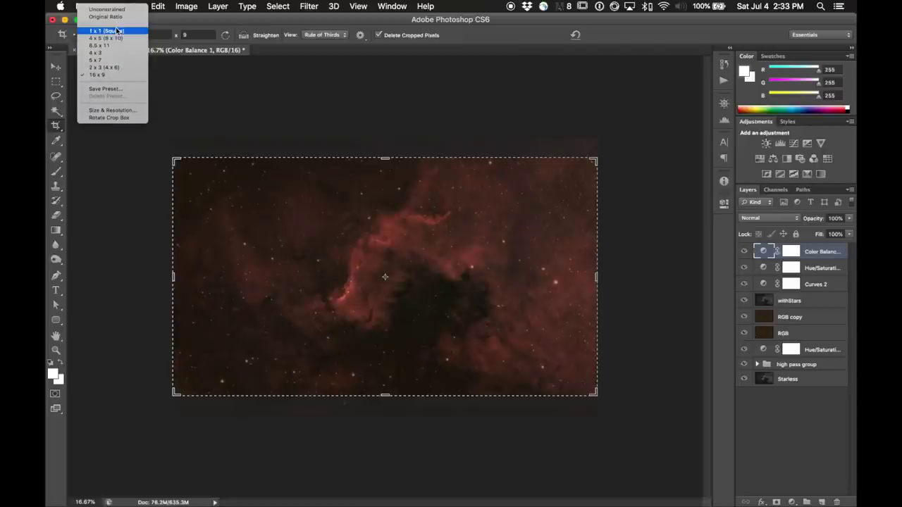
pyautogui.click(124, 31)
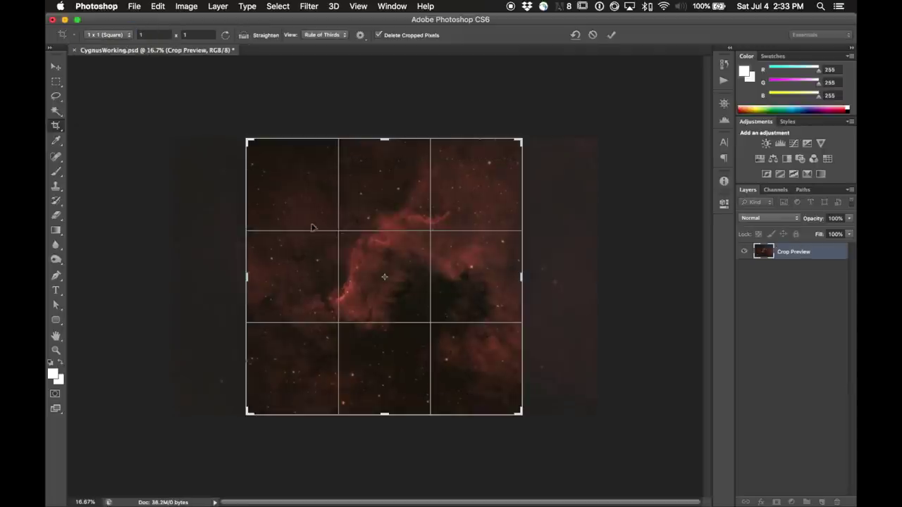
pyautogui.moveTo(341, 283); pyautogui.dragTo(305, 281)
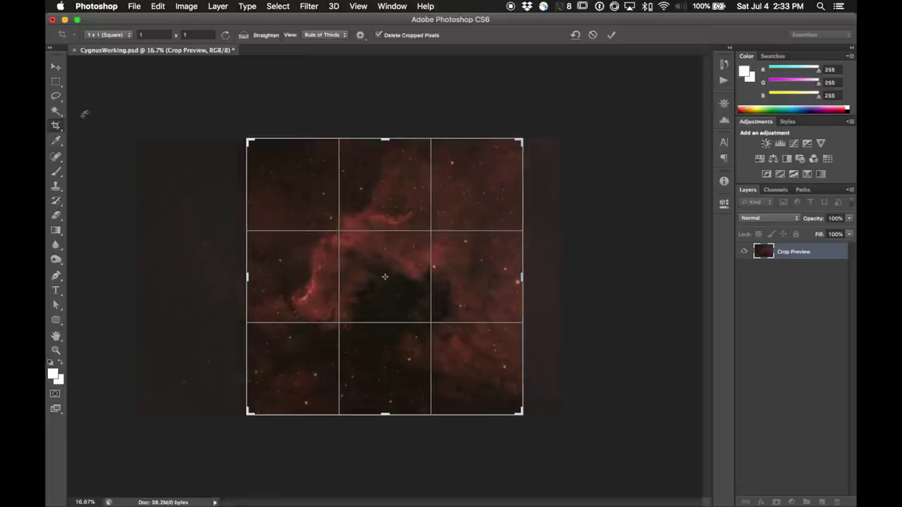
pyautogui.click(129, 34)
pyautogui.click(106, 13)
pyautogui.moveTo(520, 280); pyautogui.dragTo(536, 279)
pyautogui.moveTo(234, 276); pyautogui.dragTo(224, 277)
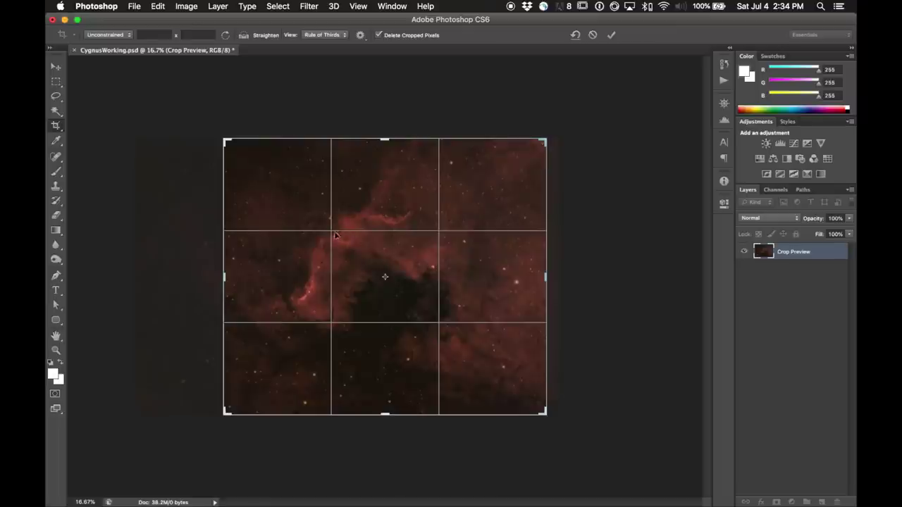
pyautogui.moveTo(224, 277); pyautogui.dragTo(215, 277)
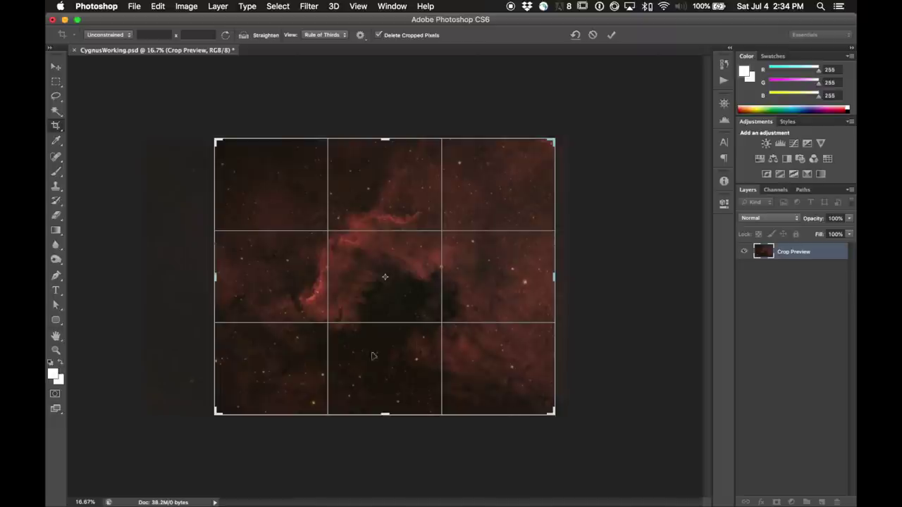
pyautogui.press('Return')
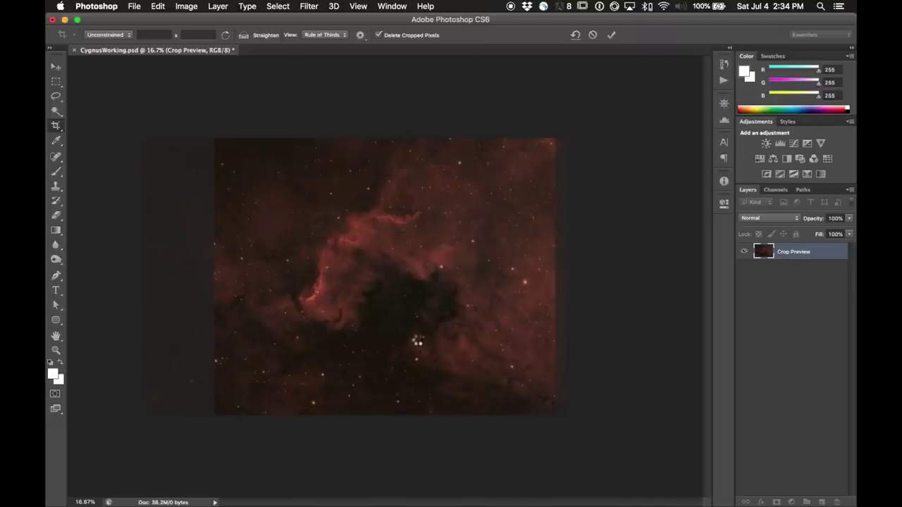
# Set Hue/Saturation 2 to Saturation +13 and Lightness -2.
pyautogui.press('v')
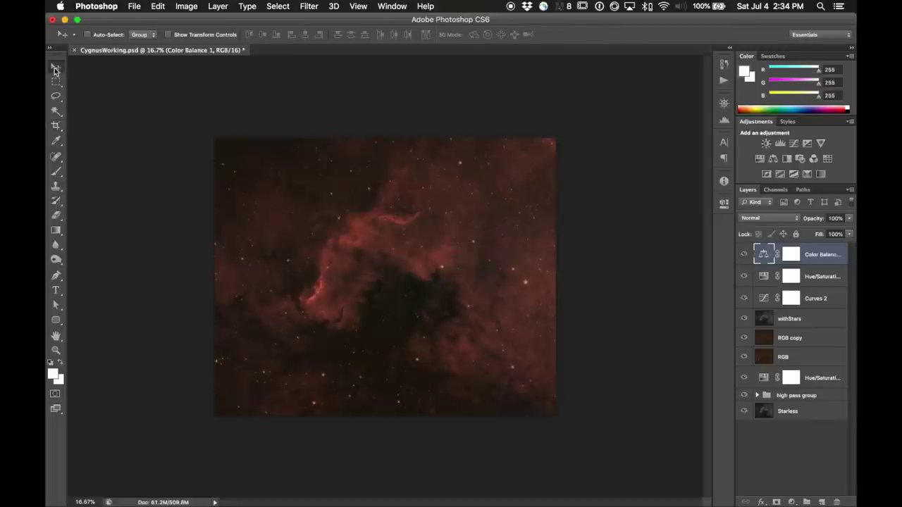
pyautogui.click(763, 277)
pyautogui.doubleClick(764, 277)
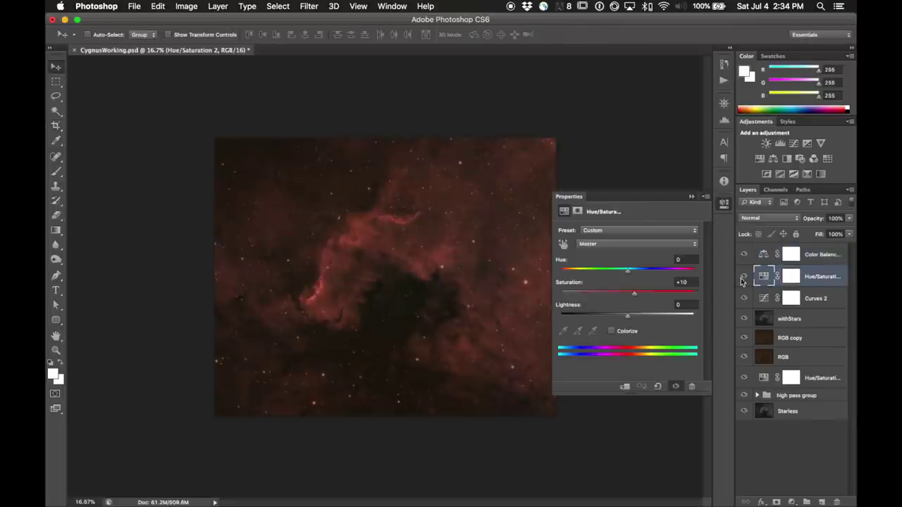
pyautogui.moveTo(634, 295); pyautogui.dragTo(637, 296)
pyautogui.moveTo(628, 320); pyautogui.dragTo(627, 320)
# Shift Color Balance cyan-red from -18 to -26 and nudge the Curves 2 shadow point.
pyautogui.click(763, 258)
pyautogui.moveTo(603, 260); pyautogui.dragTo(600, 260)
pyautogui.click(815, 298)
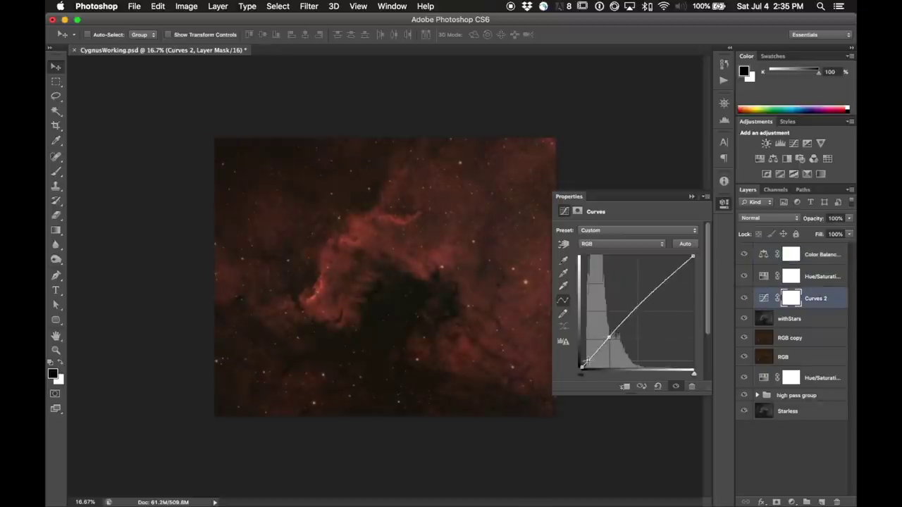
pyautogui.moveTo(587, 360)
pyautogui.mouseDown()
pyautogui.moveTo(610, 338)
pyautogui.moveTo(585, 363)
pyautogui.mouseUp()
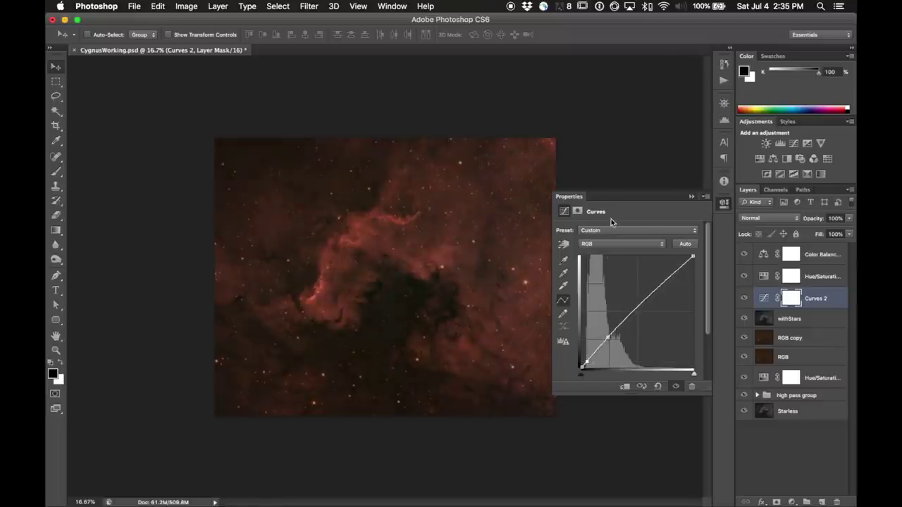
pyautogui.click(726, 205)
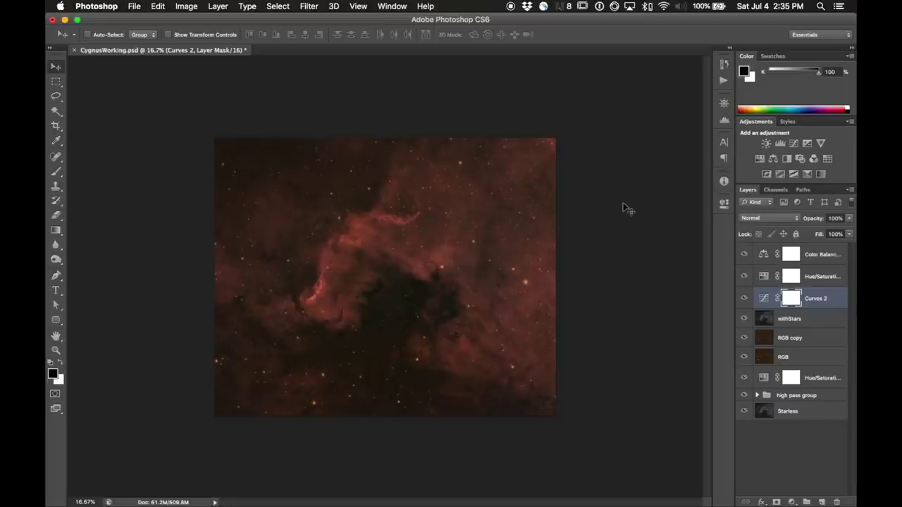
# Fine-tune the lower point on the Curves 2 adjustment curve.
pyautogui.click(764, 299)
pyautogui.doubleClick(764, 299)
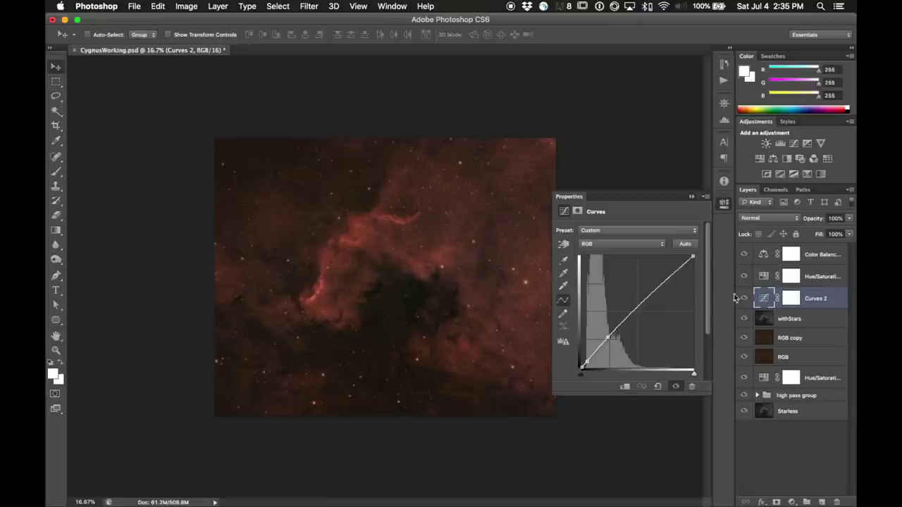
pyautogui.click(608, 337)
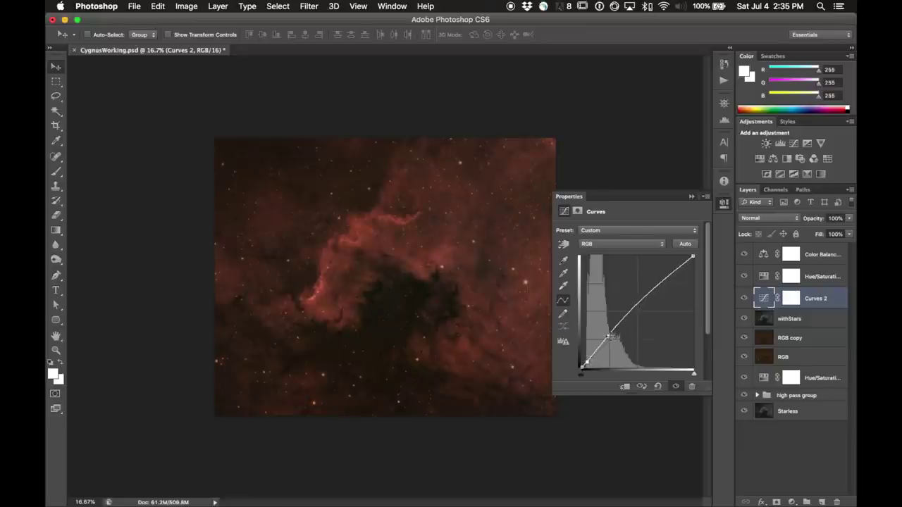
pyautogui.moveTo(608, 337); pyautogui.dragTo(606, 338)
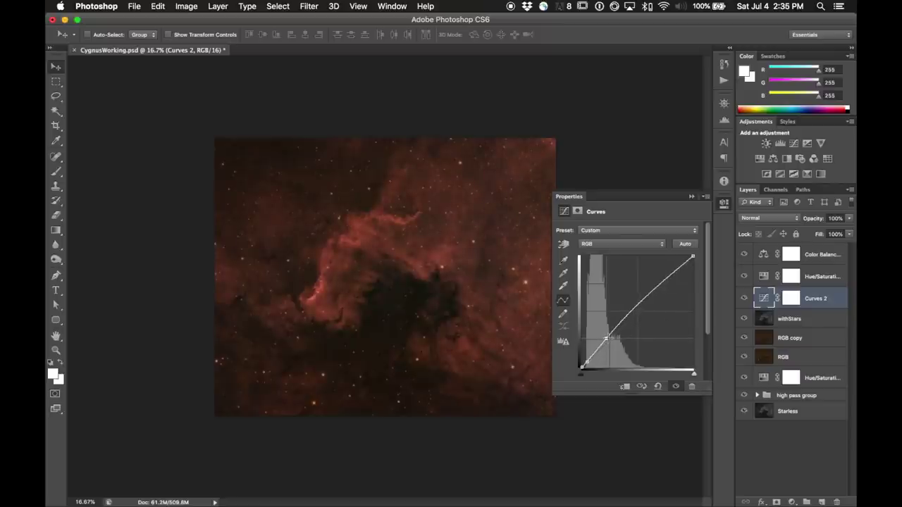
pyautogui.moveTo(606, 338); pyautogui.dragTo(607, 337)
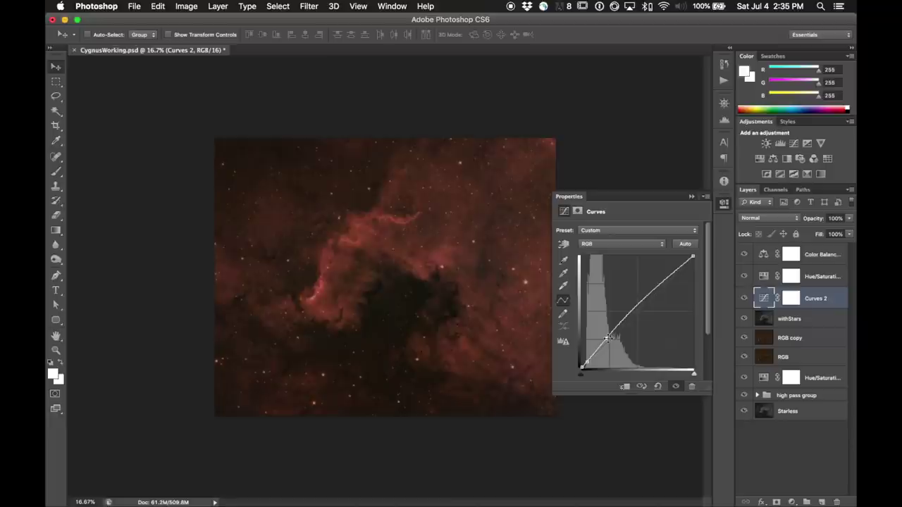
pyautogui.click(724, 204)
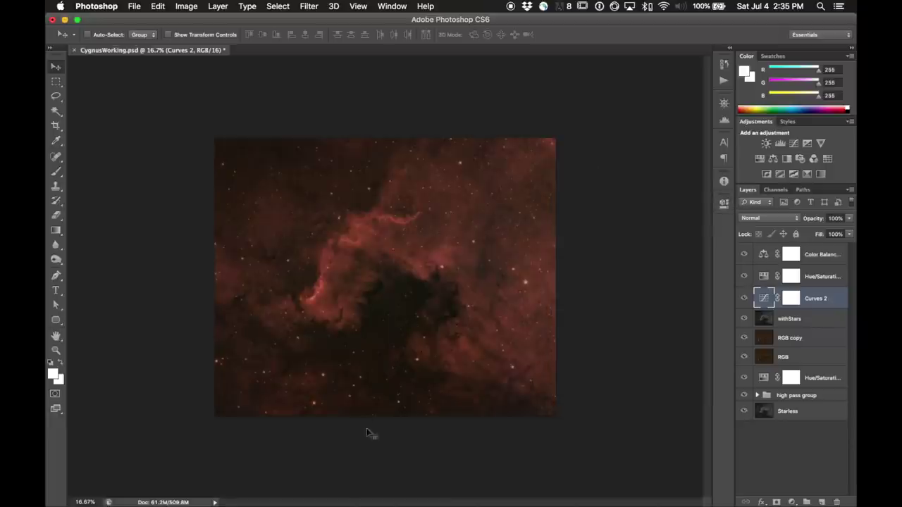
# Hide Photoshop with Cmd+H to reveal the desktop.
pyautogui.click(130, 6)
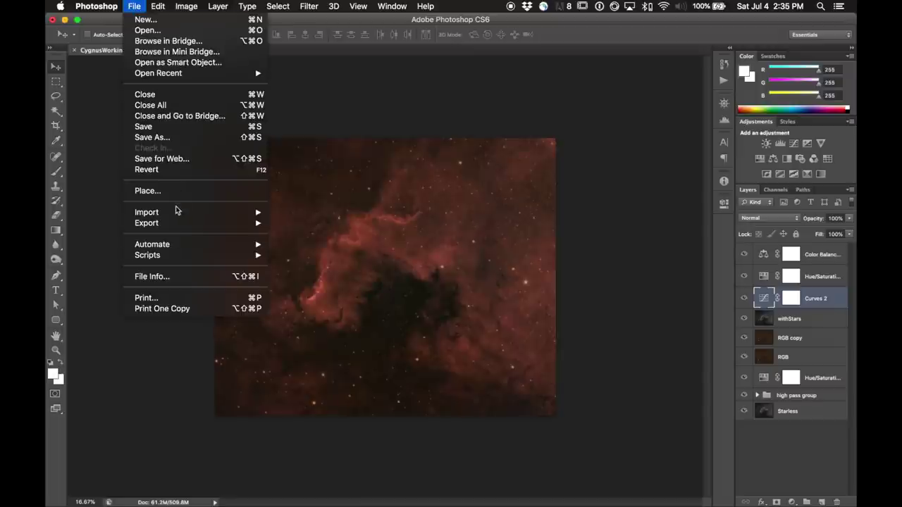
pyautogui.press('Escape')
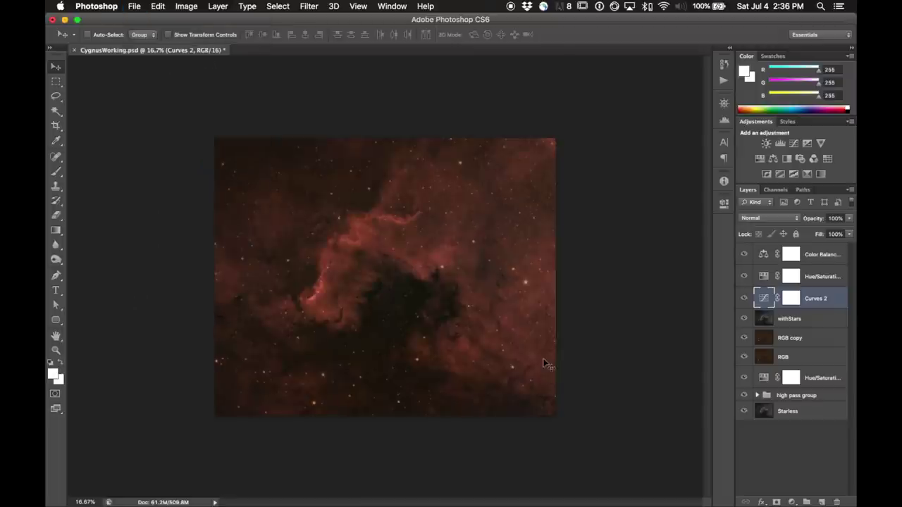
pyautogui.press('super+h')
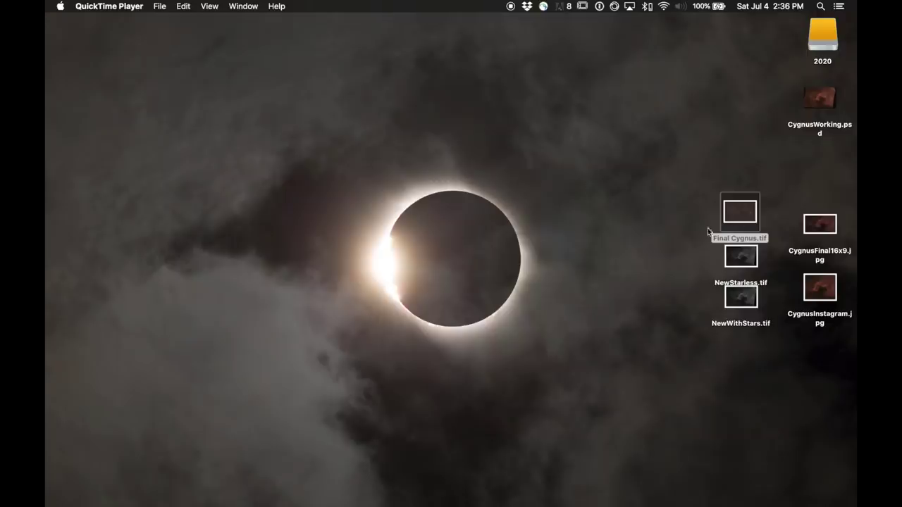
# Open CygnusFinal16x9.jpg from the desktop in Preview and bring up its View menu.
pyautogui.doubleClick(819, 224)
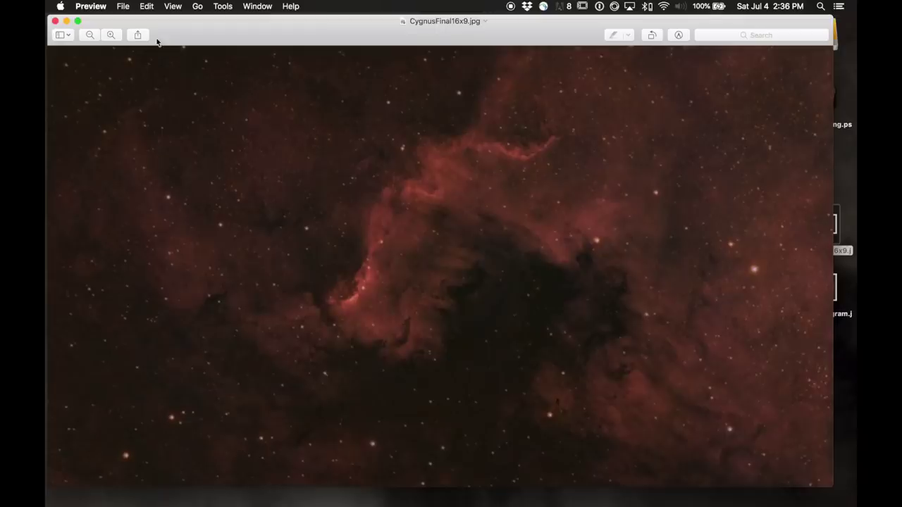
pyautogui.click(176, 7)
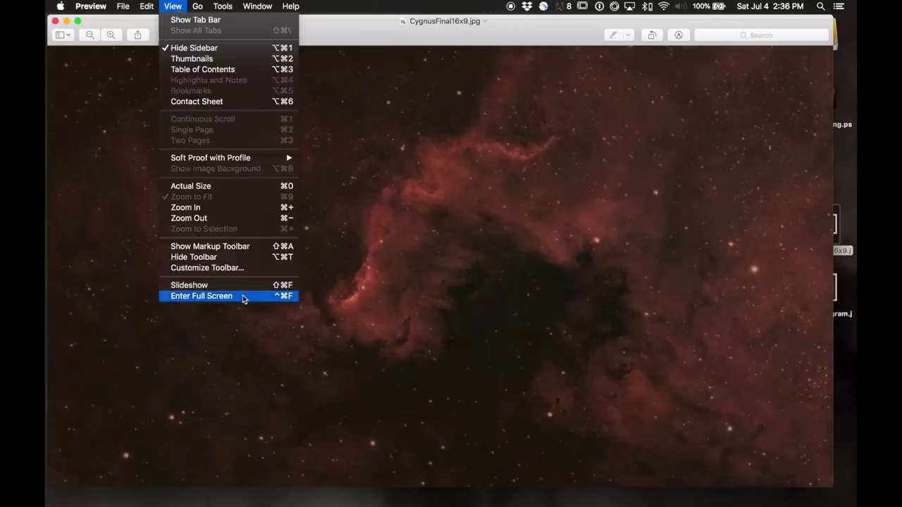